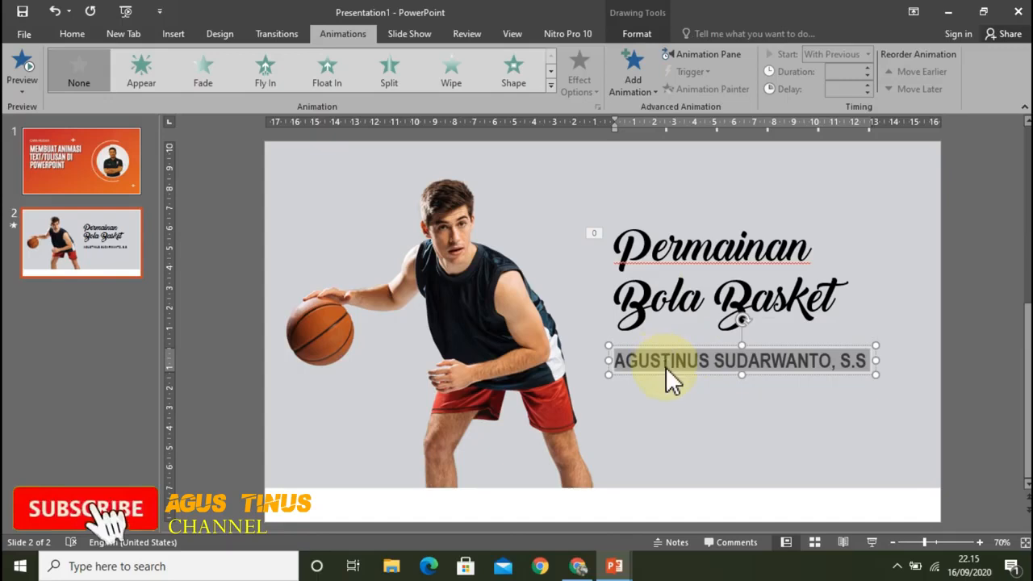
Apply the Color Pulse animation to the author name line on slide 2 and set it to start With Previous
click(355, 35)
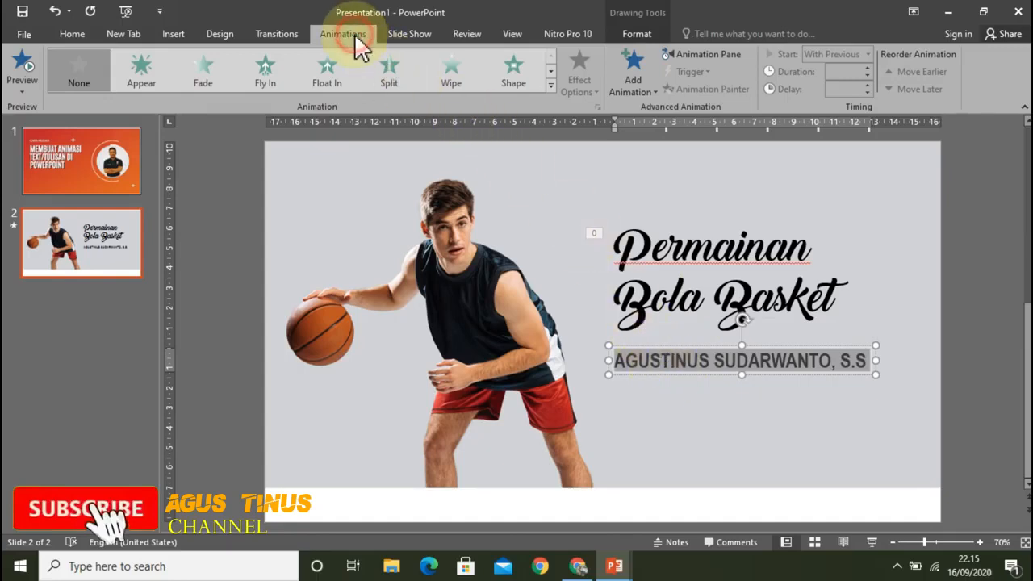
click(552, 71)
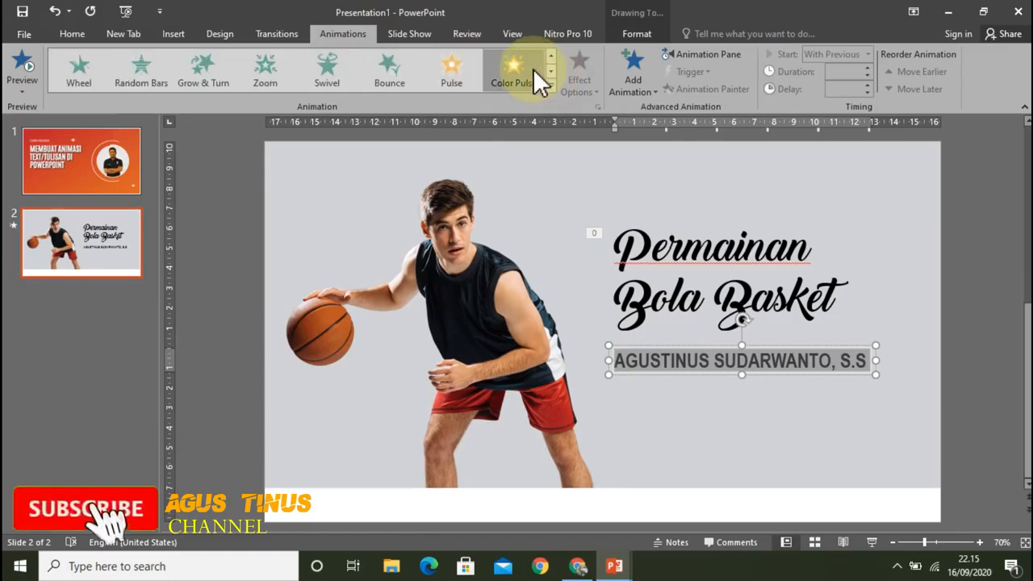
click(521, 65)
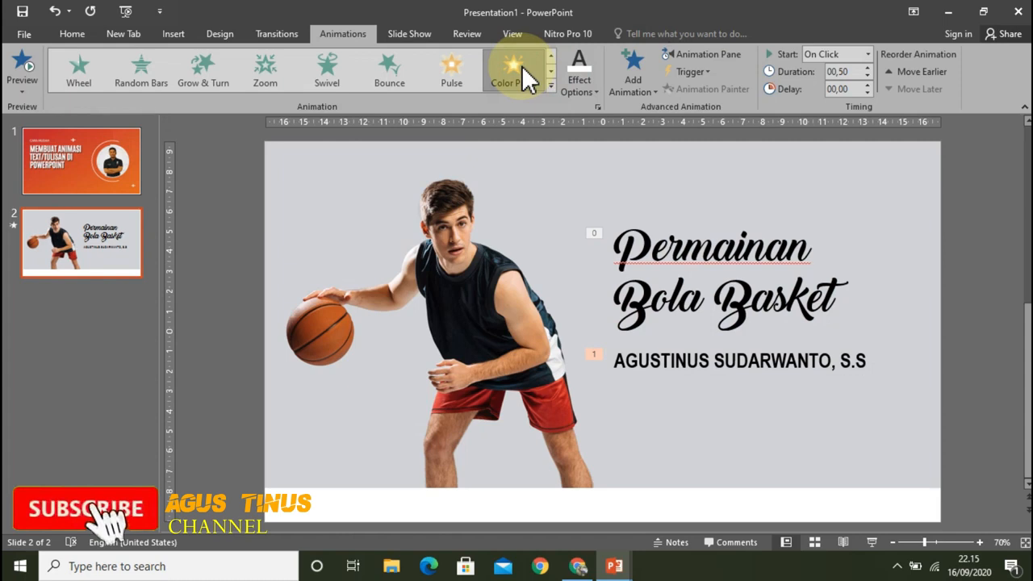
click(699, 54)
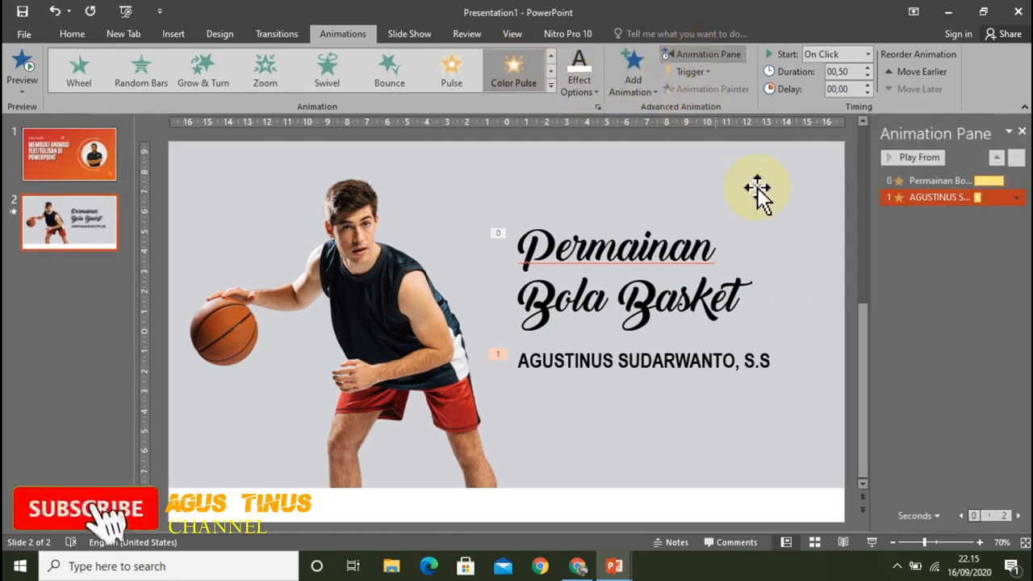
click(1017, 198)
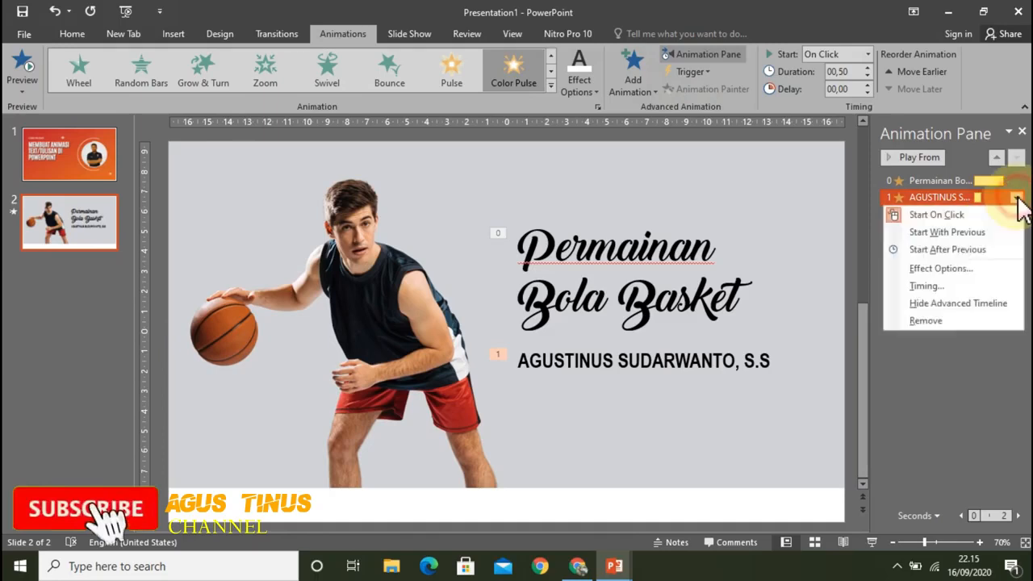
click(997, 233)
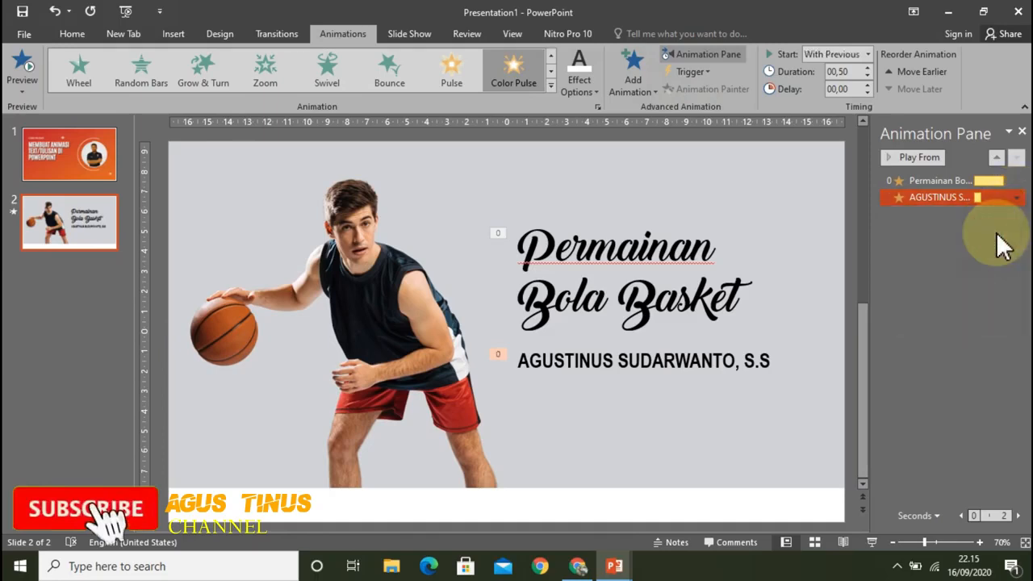
In the name line's Color Pulse effect options, set the color to red and animate the text by letter
click(1017, 198)
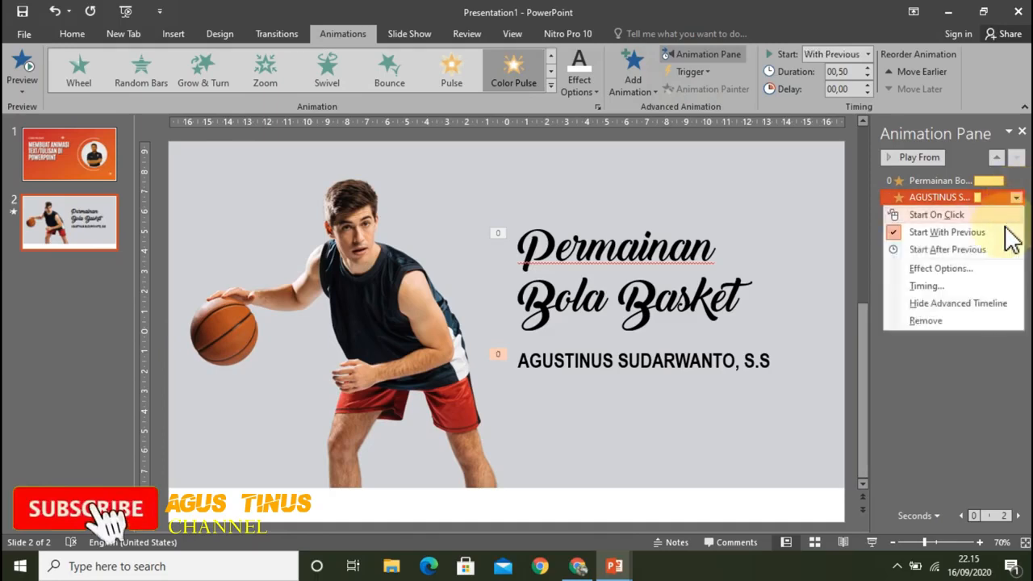
click(989, 268)
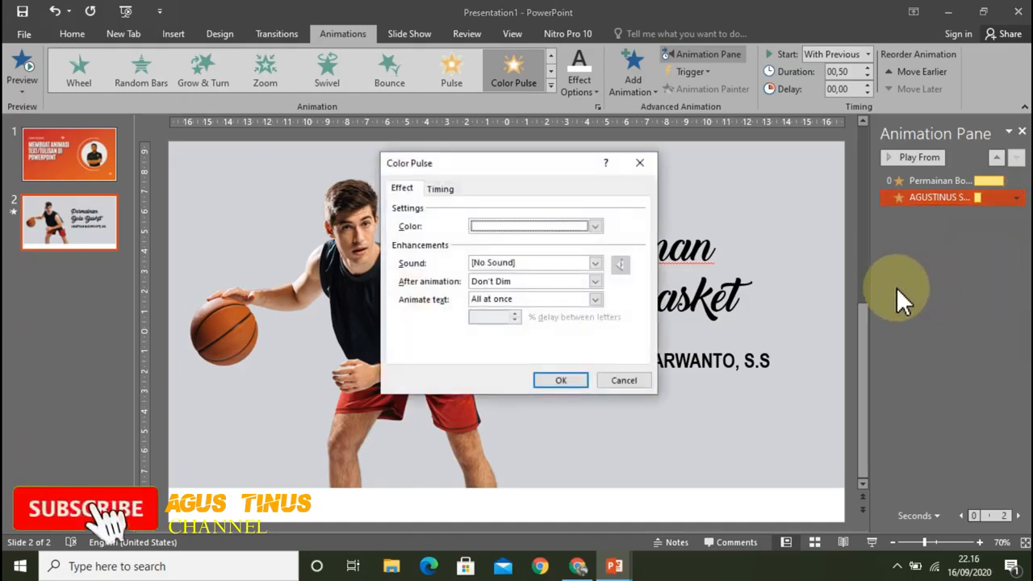
drag(566, 161, 930, 154)
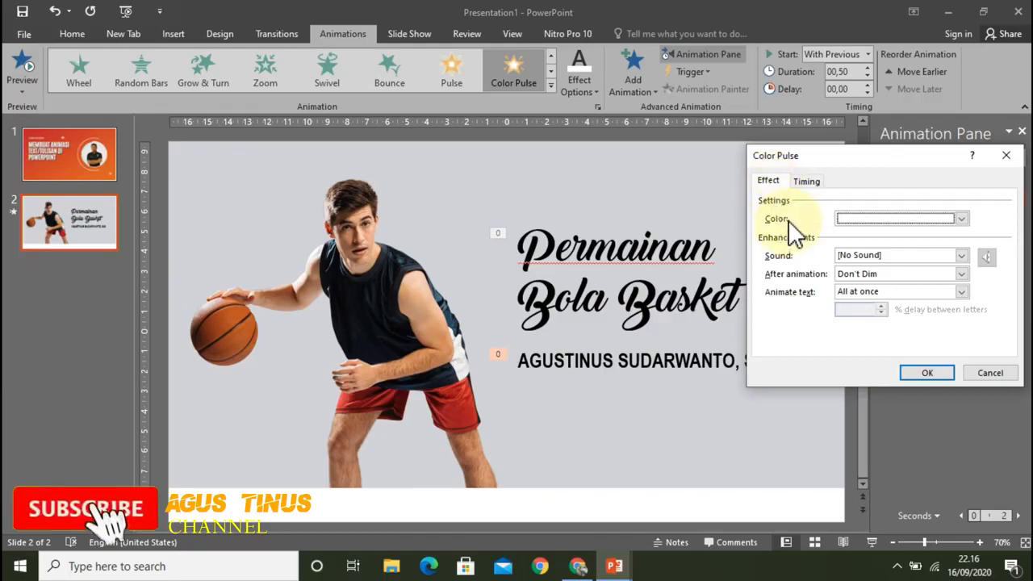
click(961, 218)
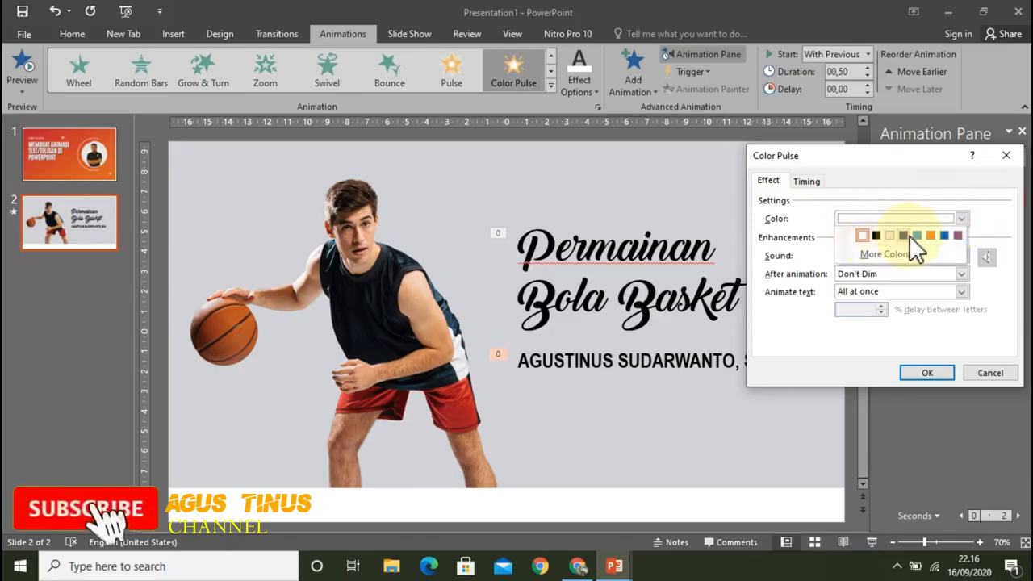
click(893, 255)
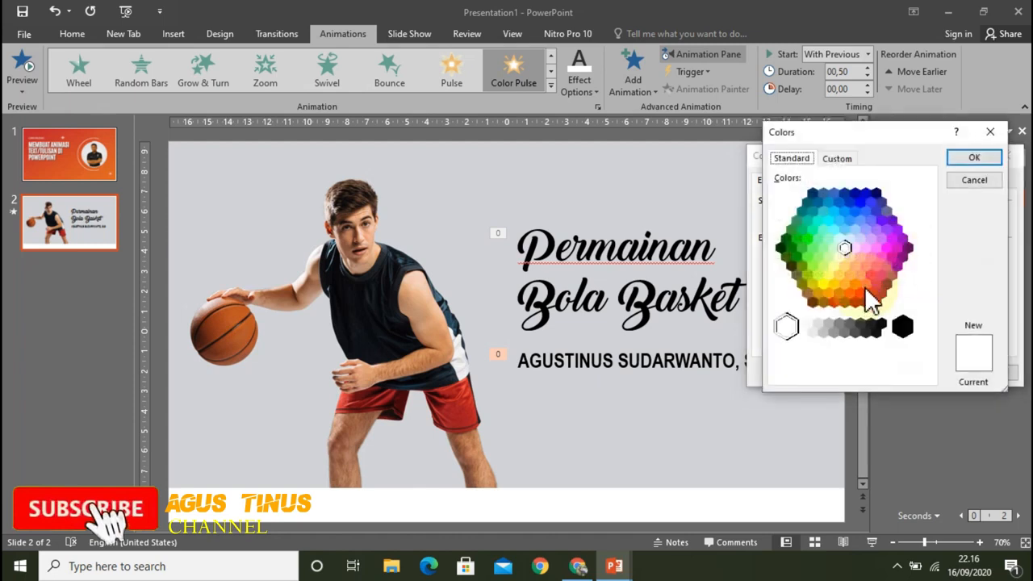
click(862, 294)
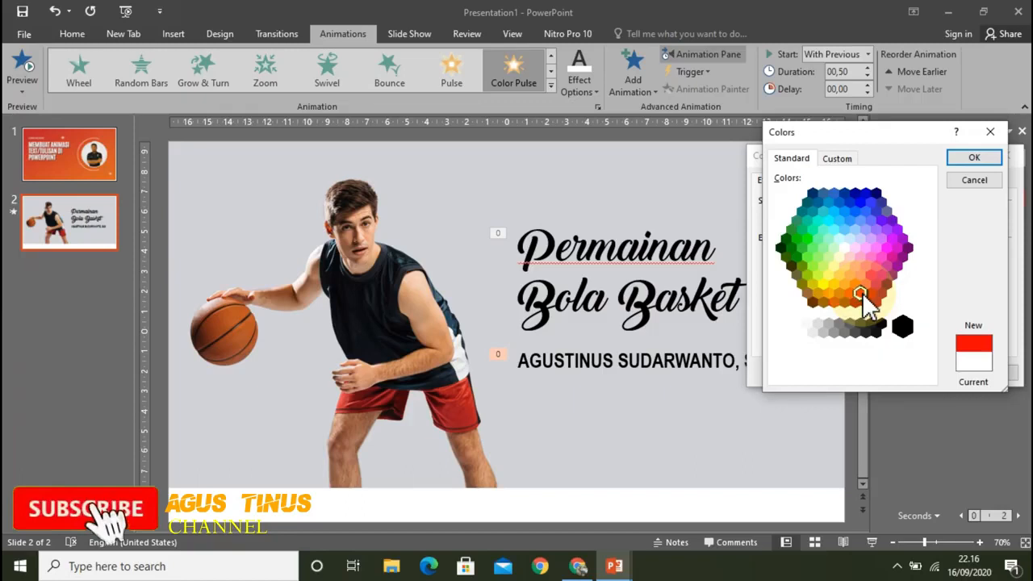
click(962, 157)
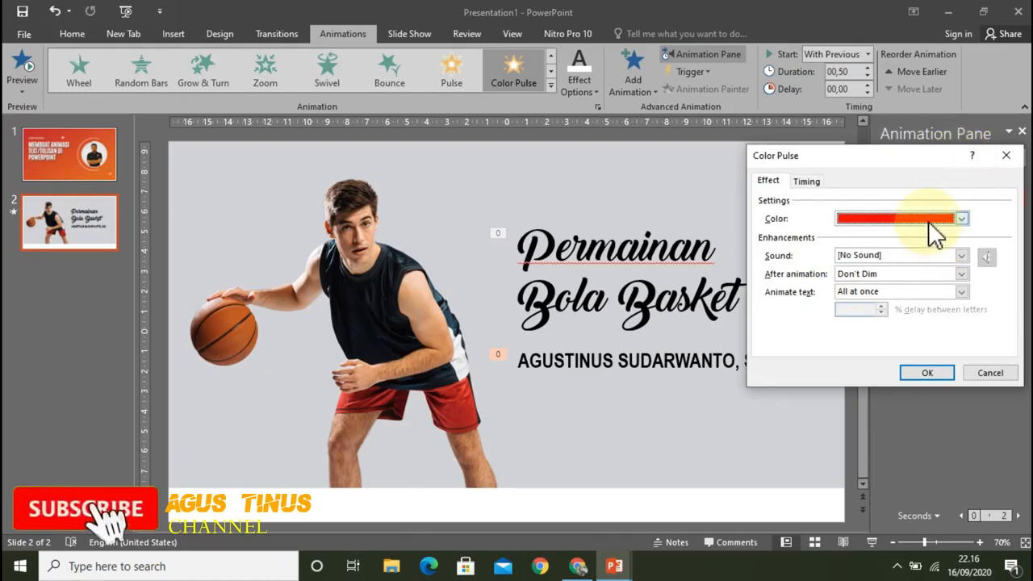
click(962, 291)
click(916, 325)
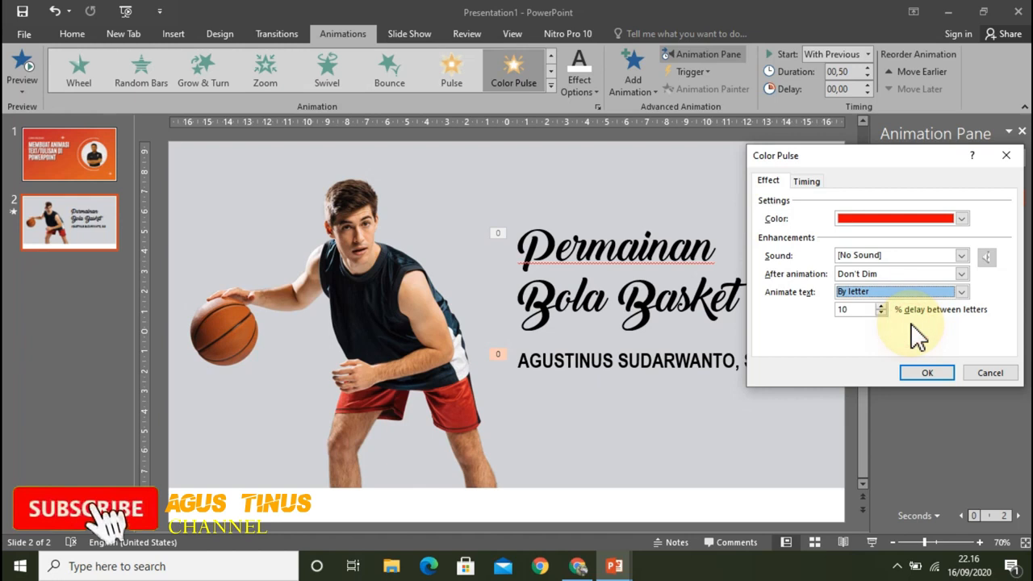
Set the Color Pulse timing to a 1 second (Fast) duration, repeating Until End of Slide, and apply it
click(813, 181)
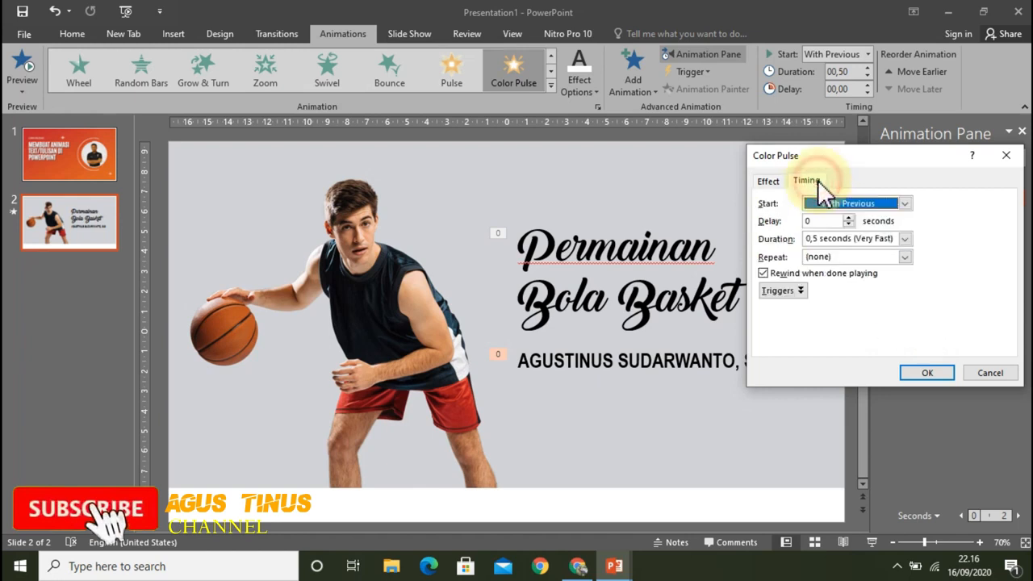
click(905, 239)
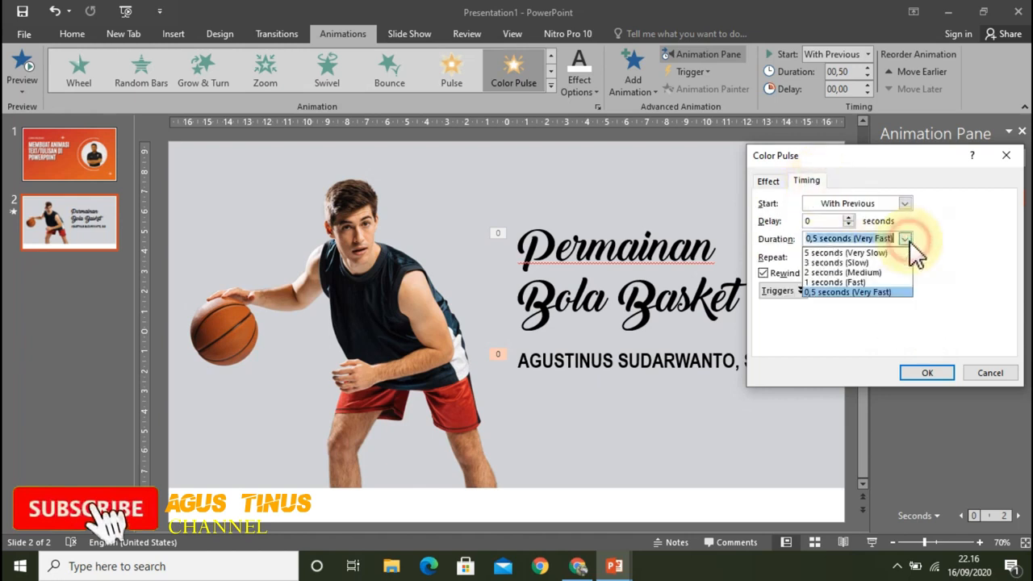
click(892, 283)
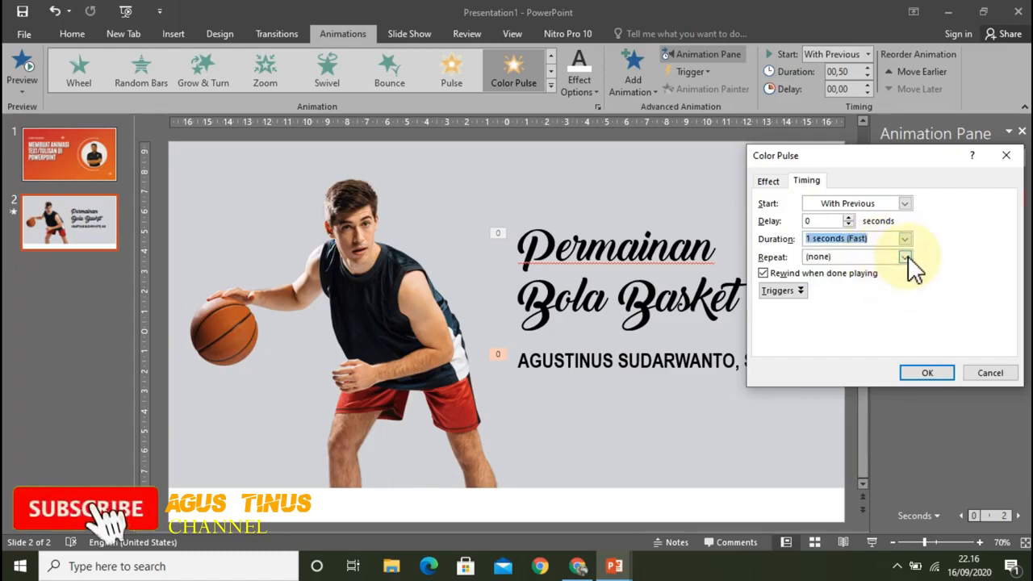
click(905, 257)
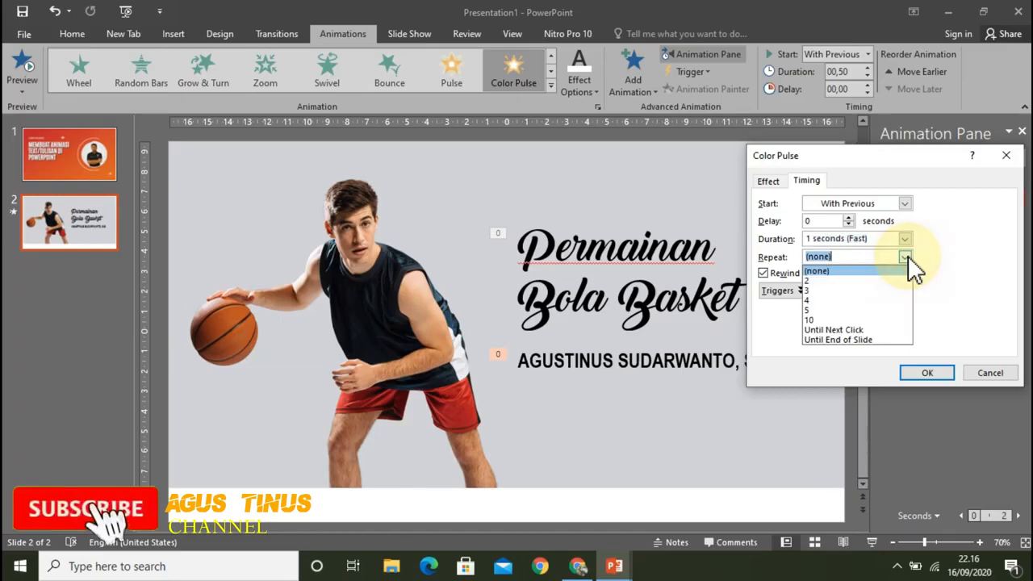
click(892, 338)
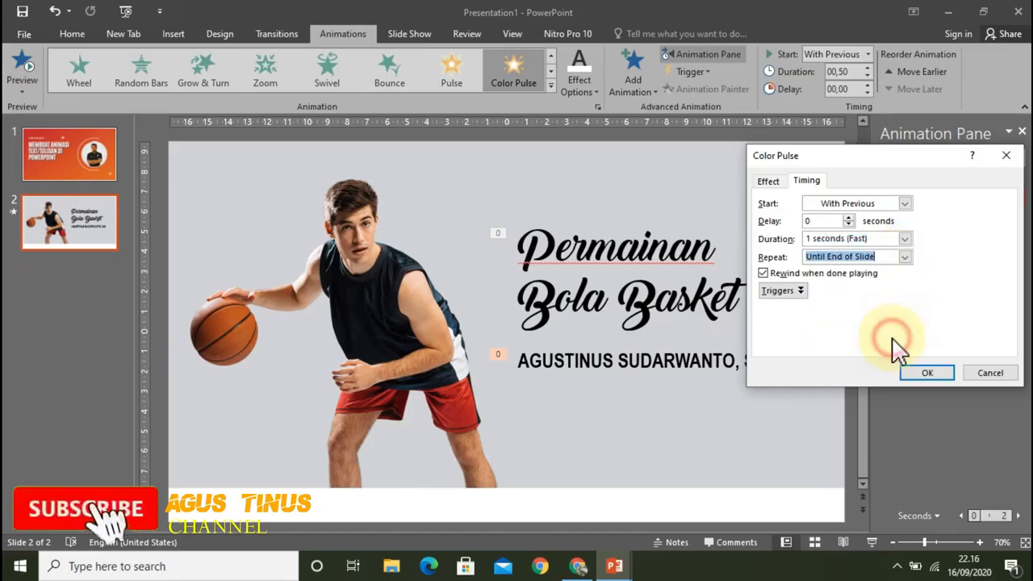
click(928, 373)
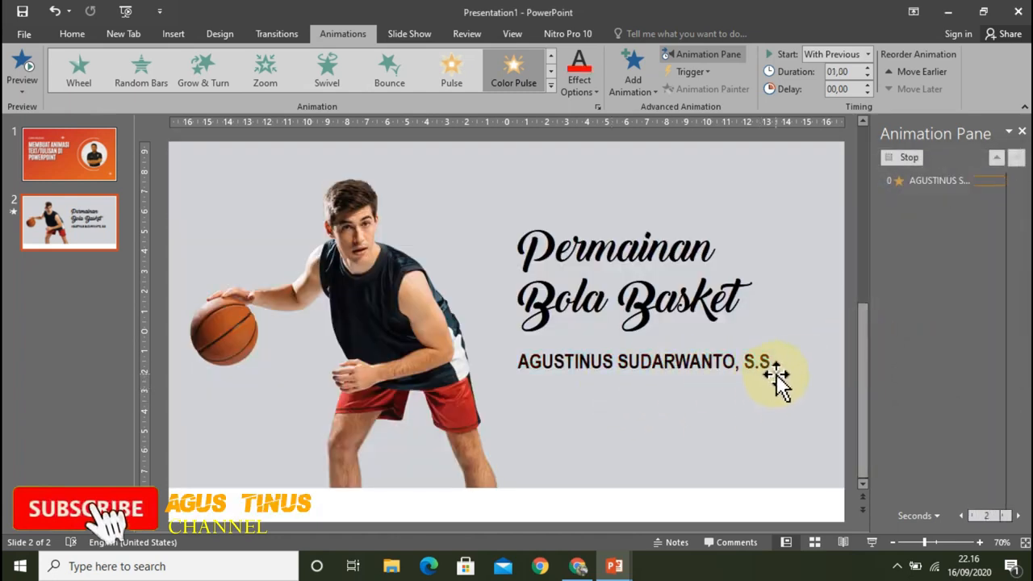
Close the Animation Pane and play slide 2 as a slide show to check both text animations, returning to editing
click(1022, 131)
click(992, 212)
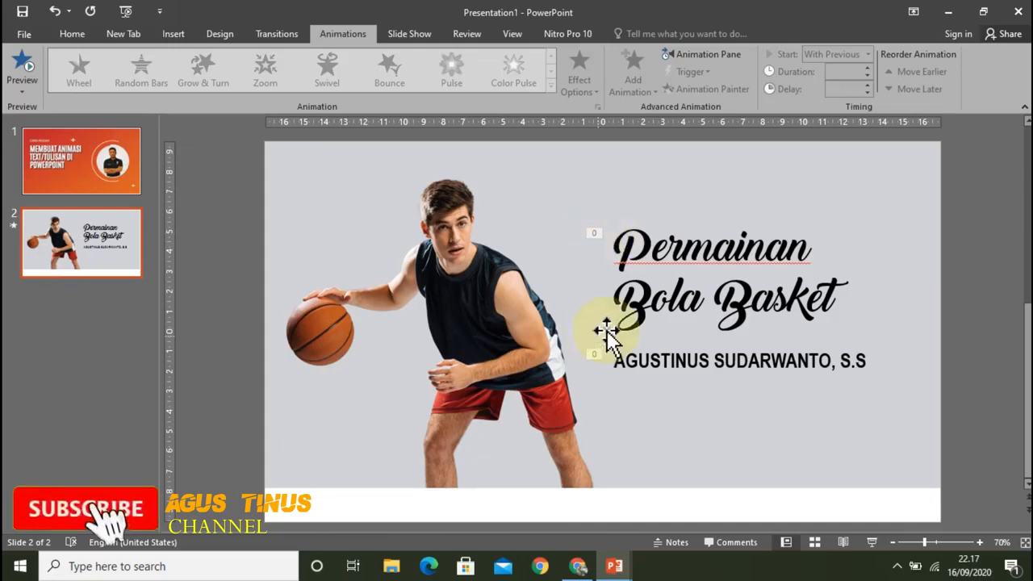
click(872, 542)
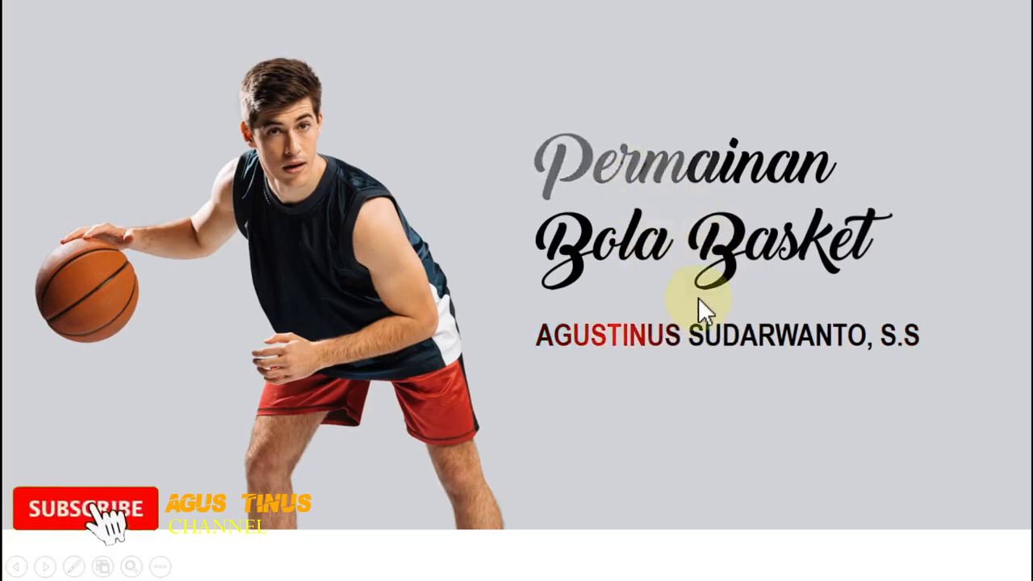
key(Escape)
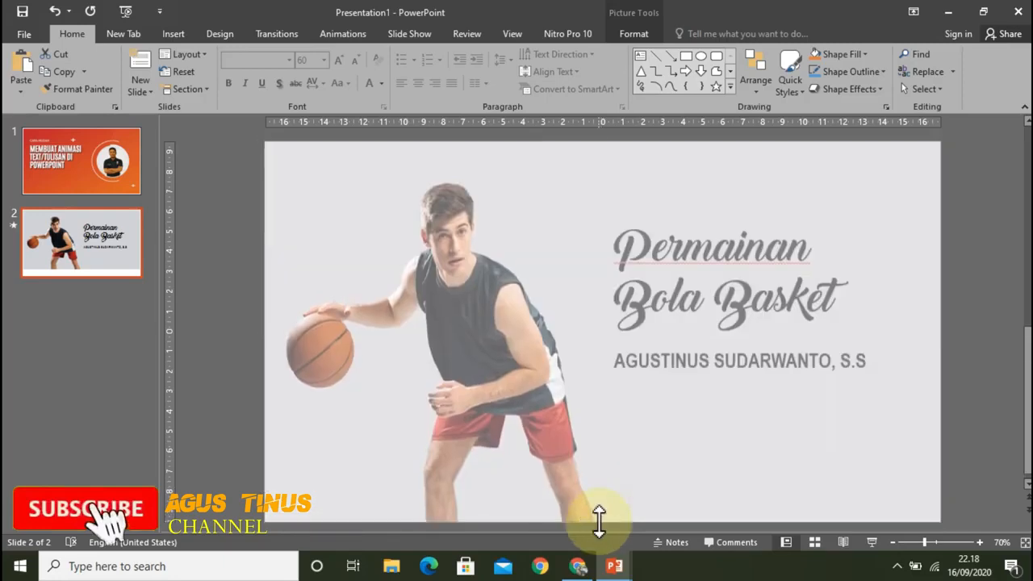
Shorten the basketball picture from its lower edge to expose a strip of slide, and fill the slide background with solid lightest gold
drag(599, 523, 598, 490)
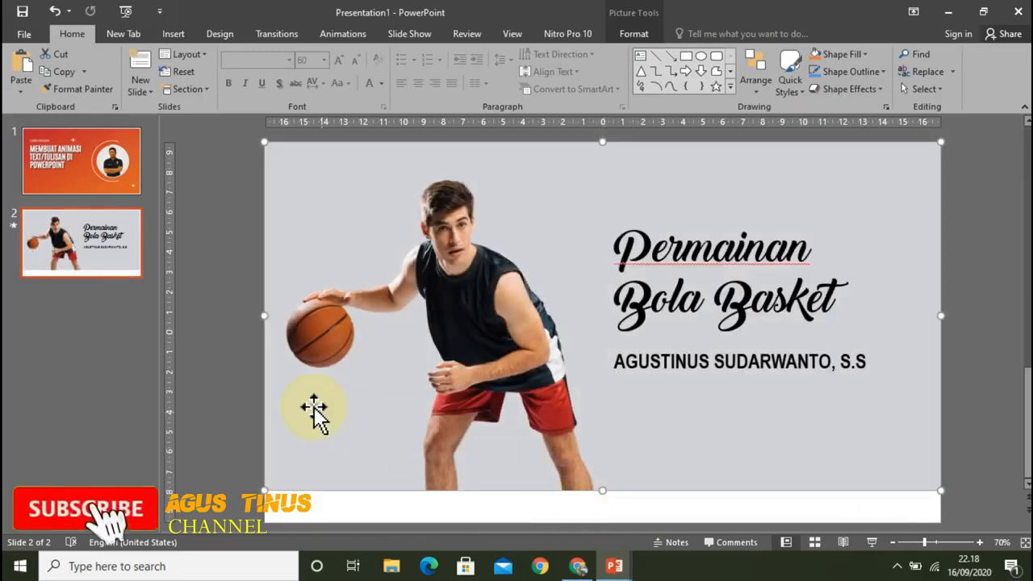
click(227, 378)
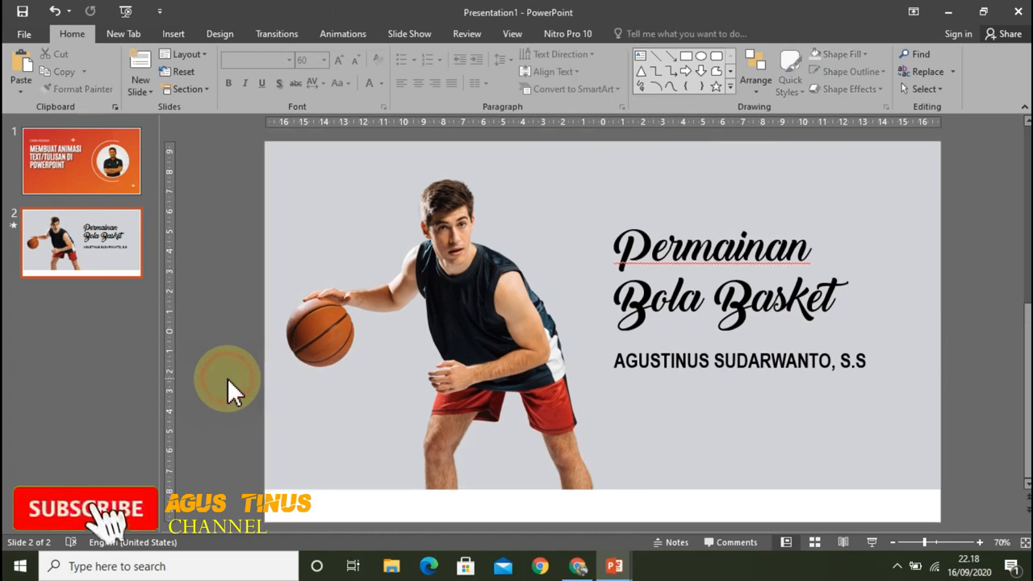
right_click(305, 504)
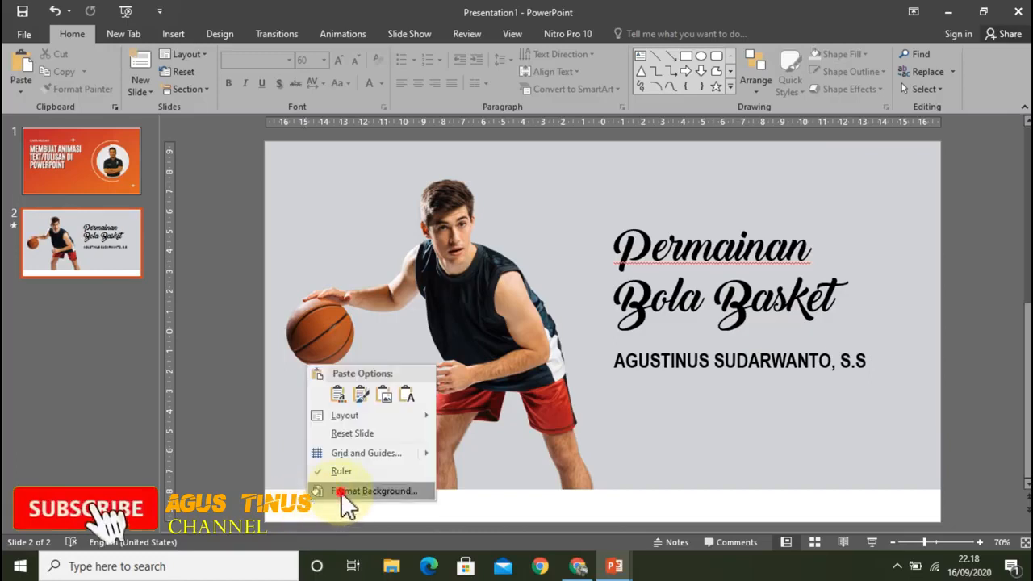
click(341, 491)
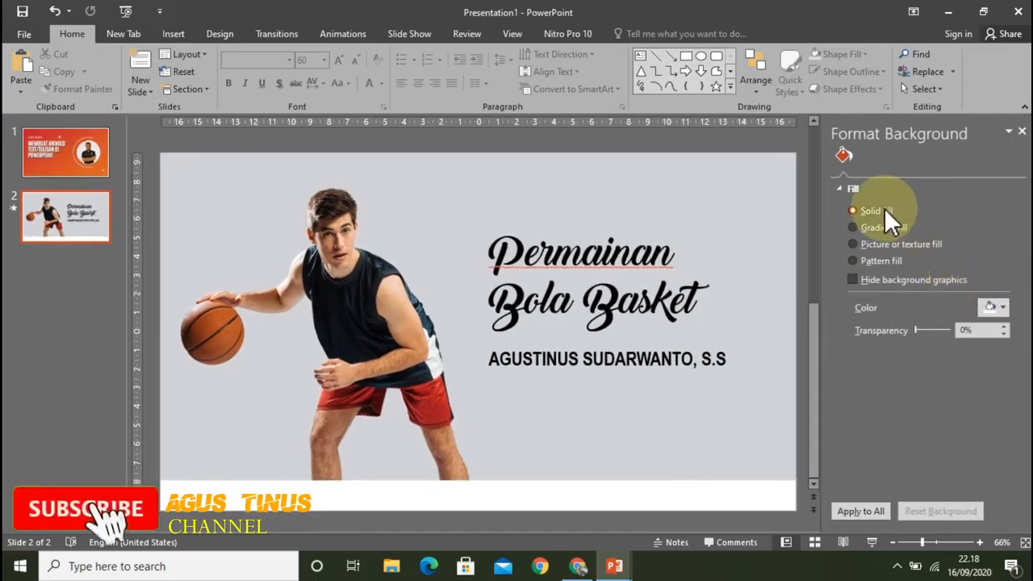
click(1003, 307)
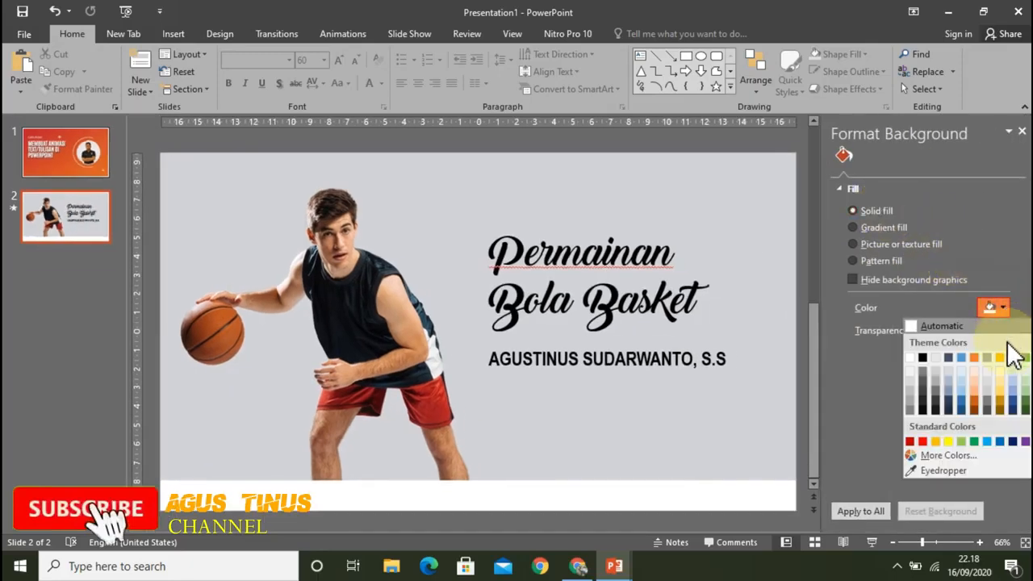
click(999, 370)
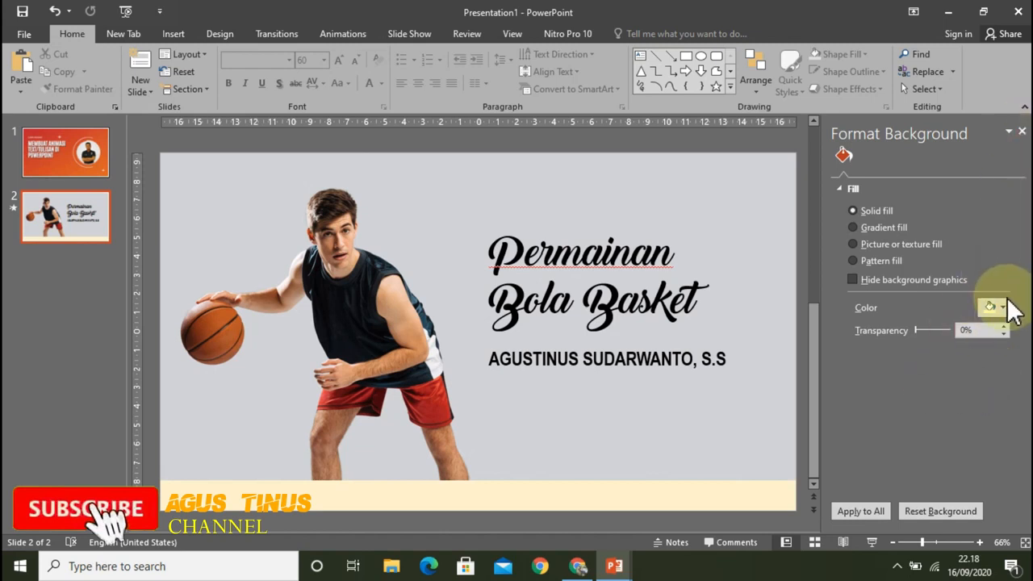
click(1022, 132)
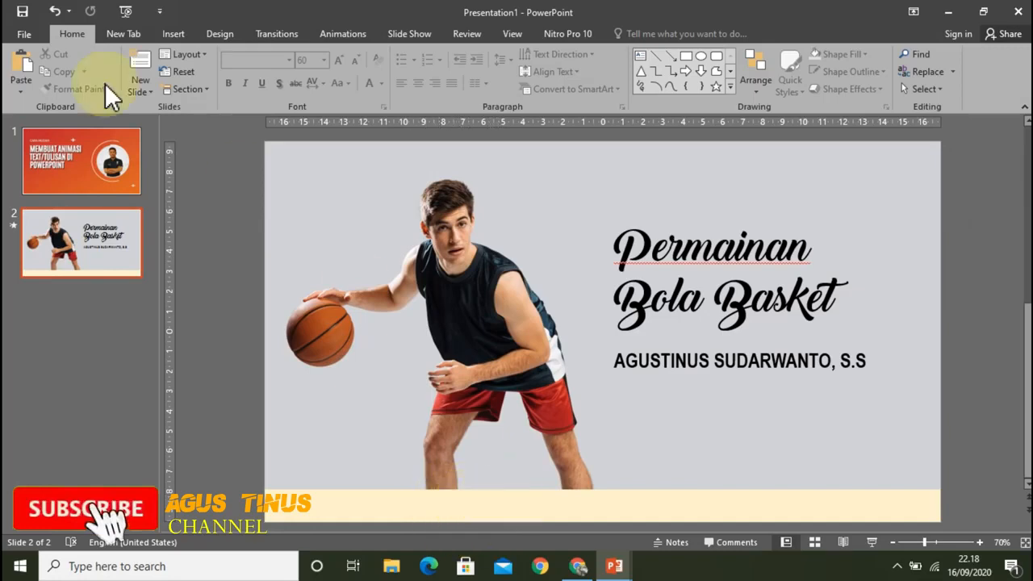
Insert a text box across the gold strip reading "Pendidikan Jasmani dan Kesehatan/ Permainan Bola Basket Untuk Siswa Kelas XI/ T.A 2020-2021"
click(641, 55)
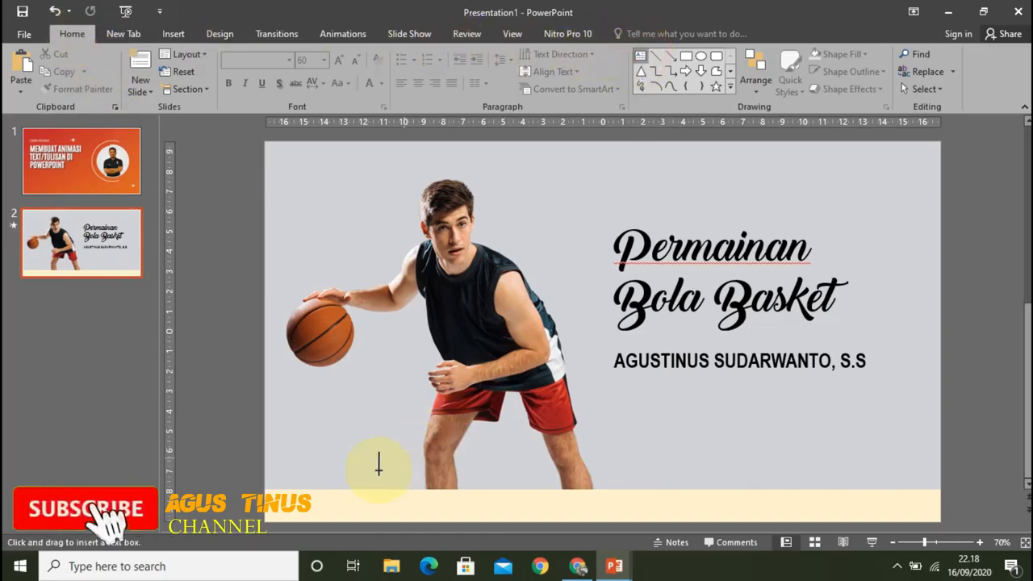
drag(267, 502, 936, 510)
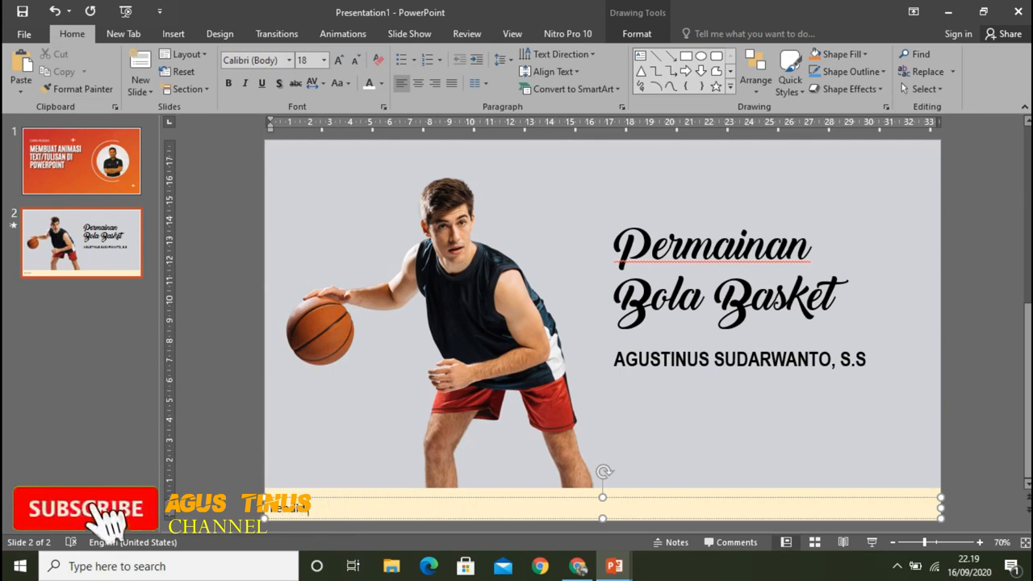
text(Jasman)
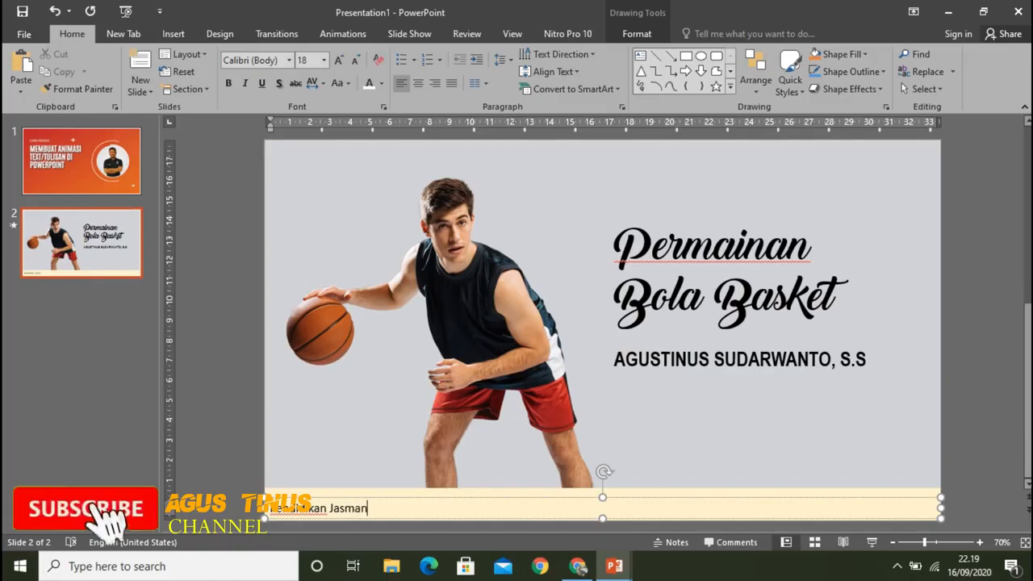
text(i dan Kesehatan/ Per)
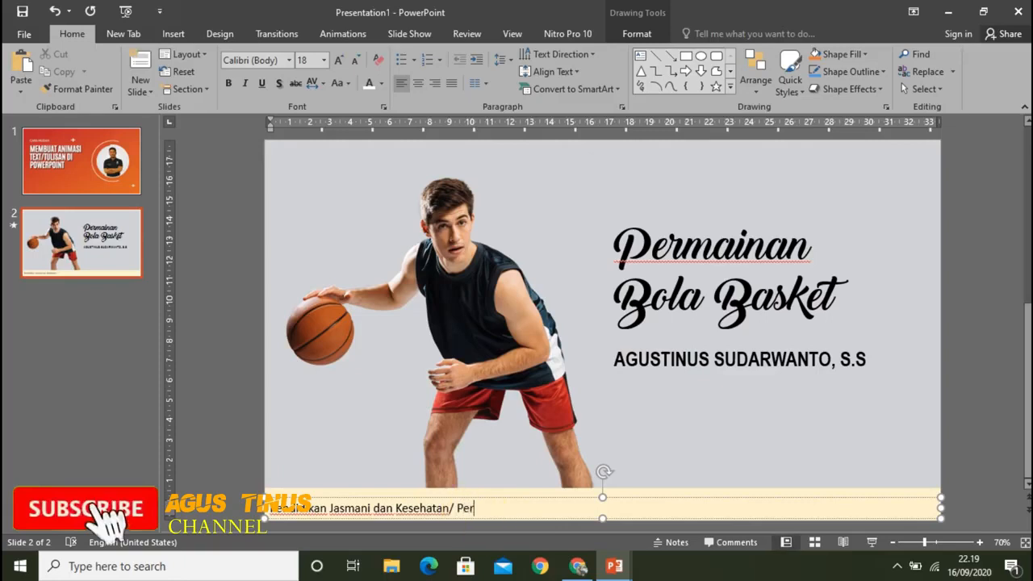
text(mainan Bola B)
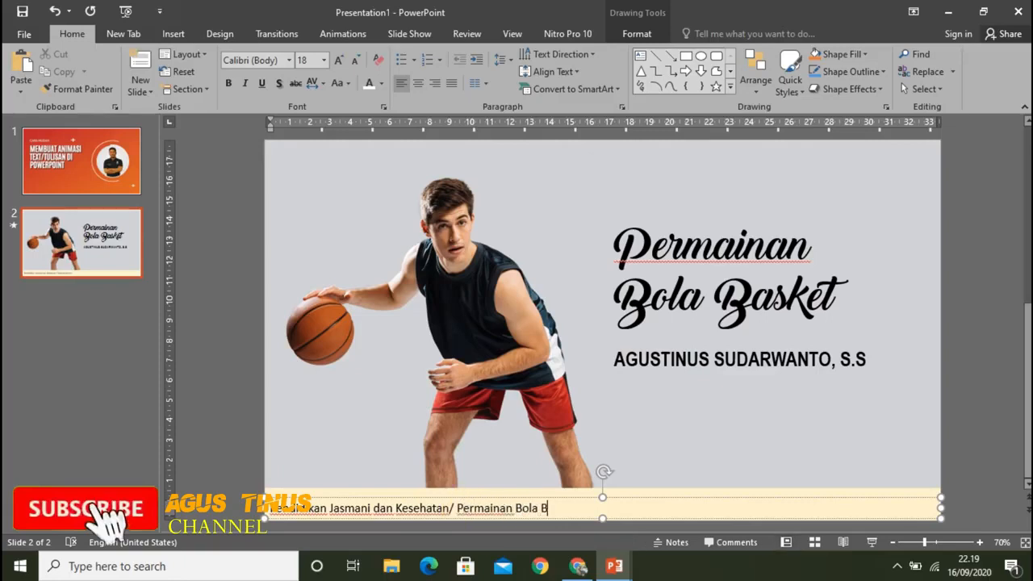
text(asket Untuk Sis)
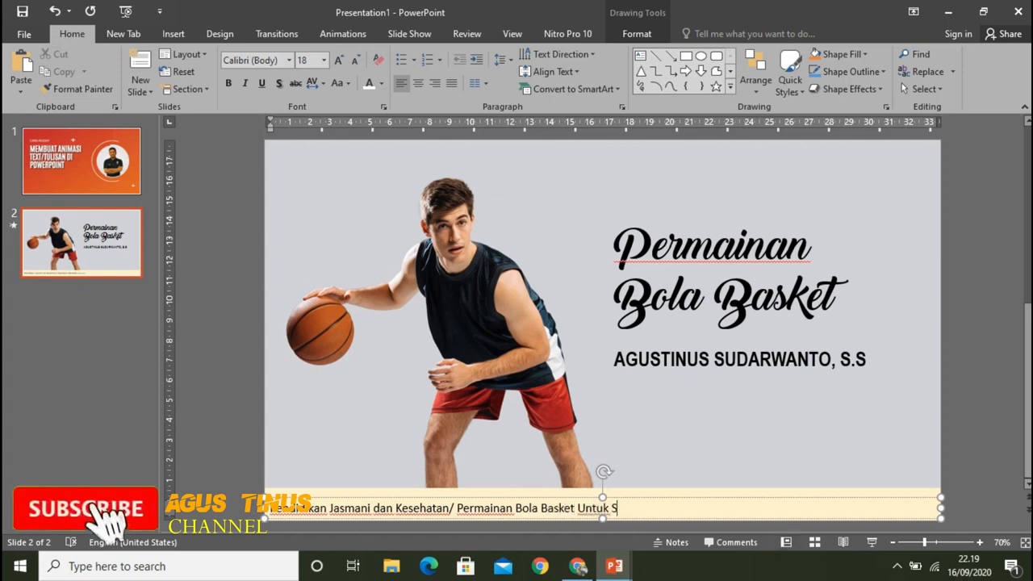
text(Kelas XI/)
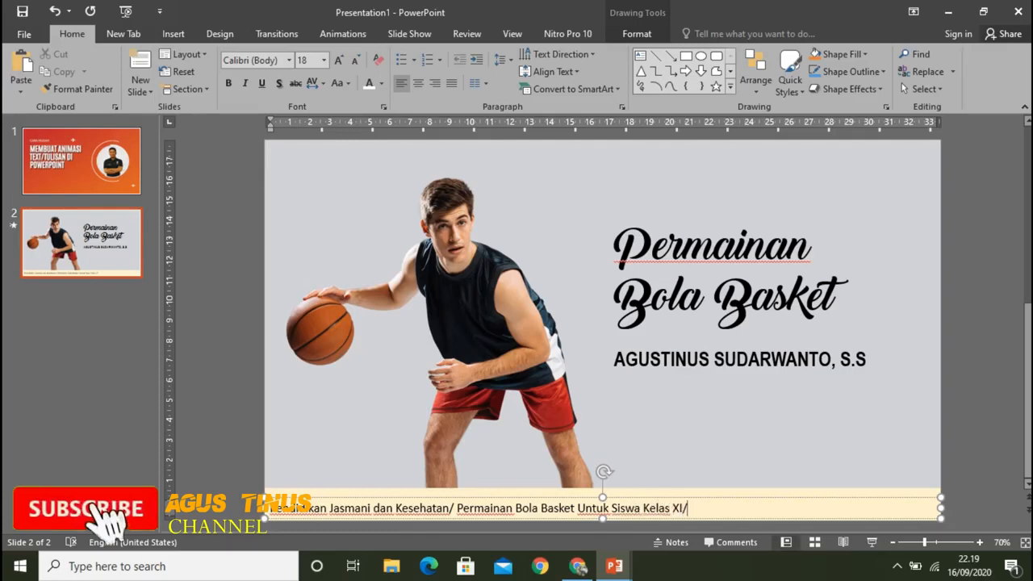
text( T.A 2020-2021)
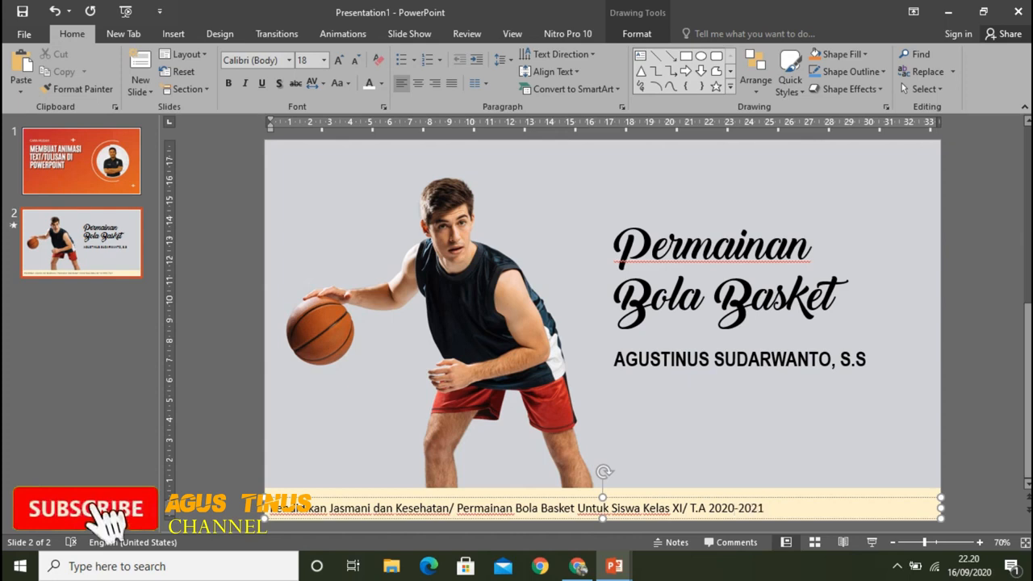
Enlarge the strip's text line to 24 pt and space out its year range as "2020 - 2021"
key(ctrl+a)
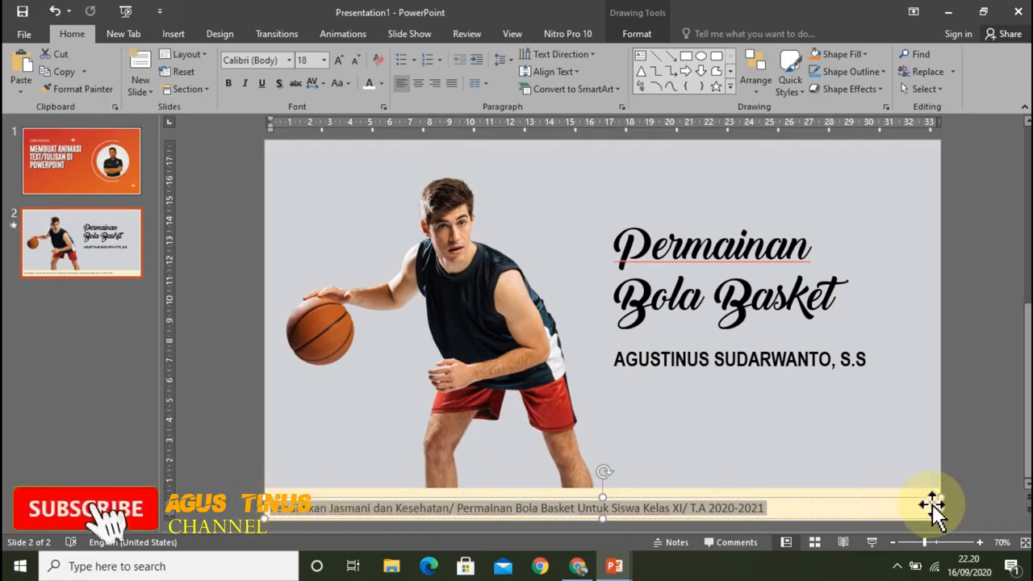
click(339, 61)
click(339, 61)
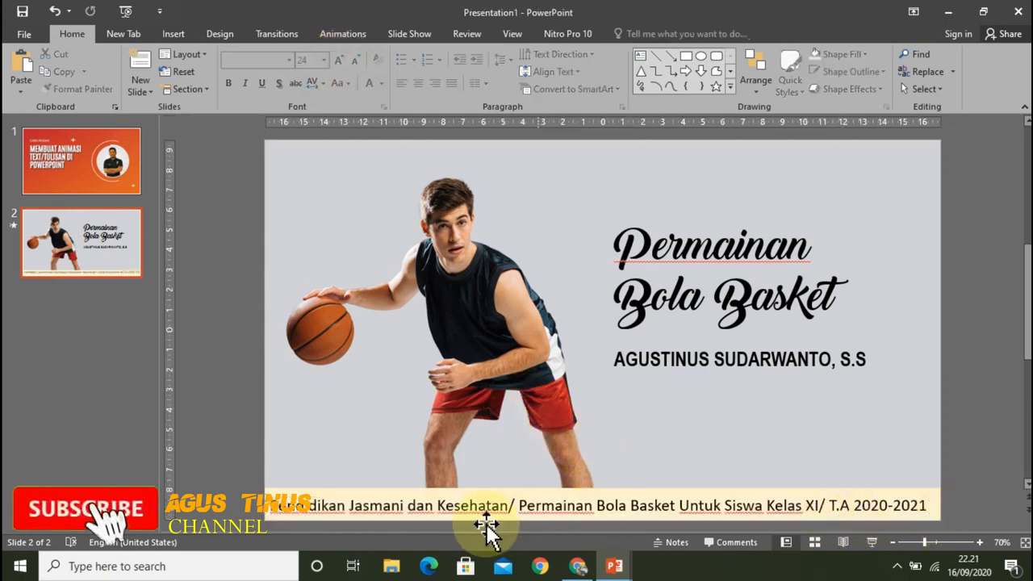
click(893, 507)
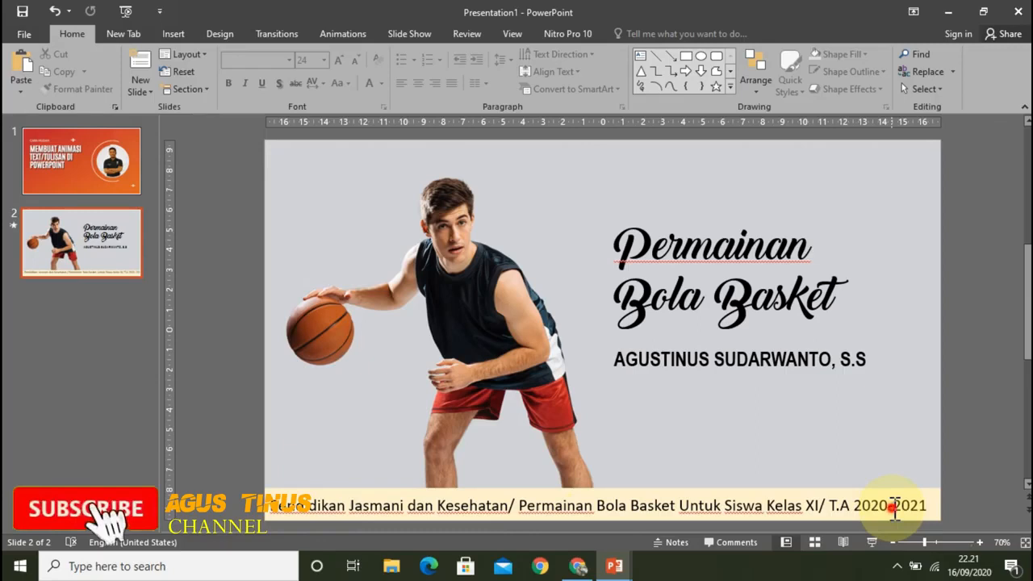
click(887, 506)
click(982, 433)
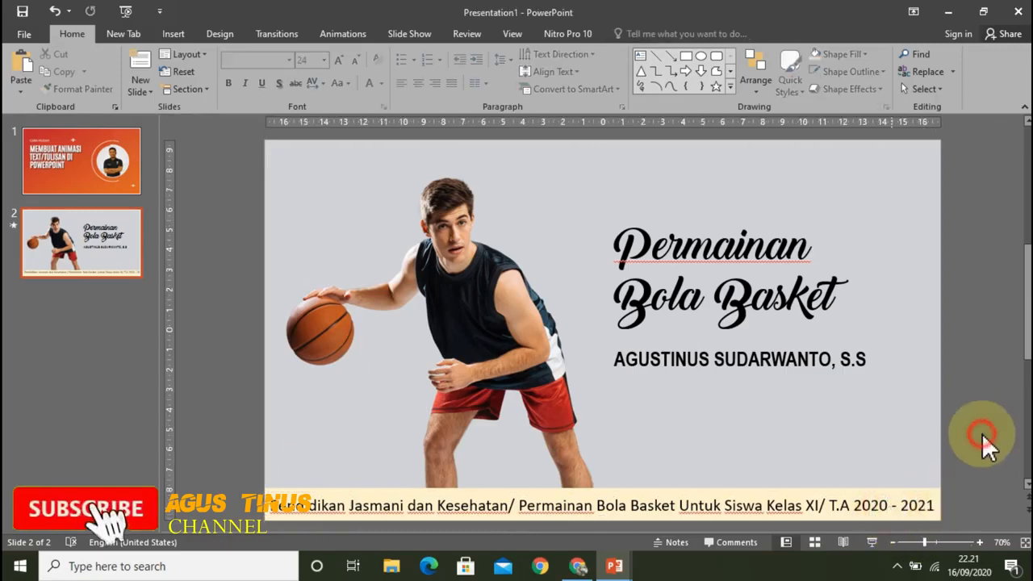
Duplicate the strip's text box and place the copy directly above the original, aligned with its edges
click(626, 500)
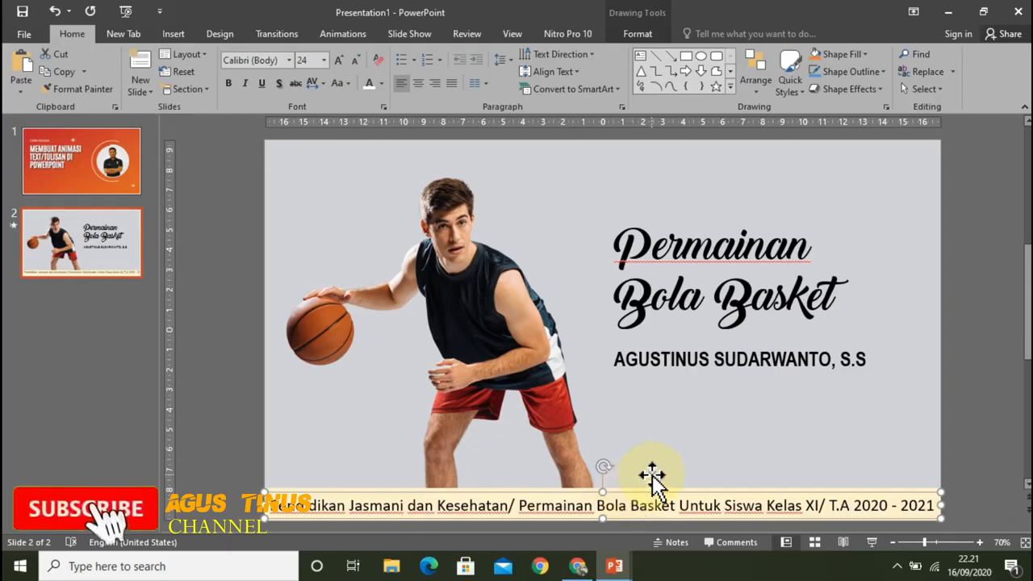
key(ctrl+v)
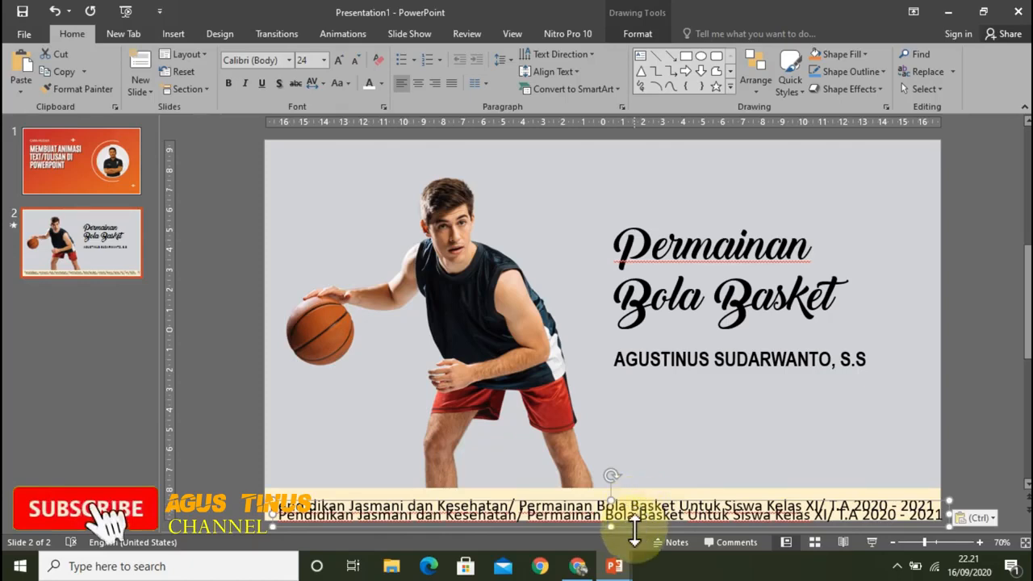
drag(635, 528, 628, 479)
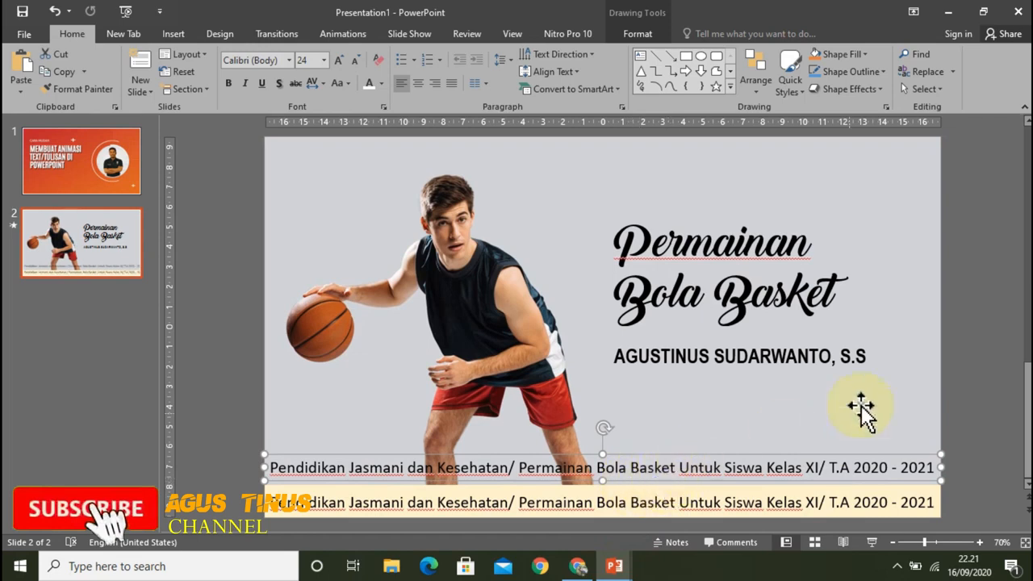
click(965, 368)
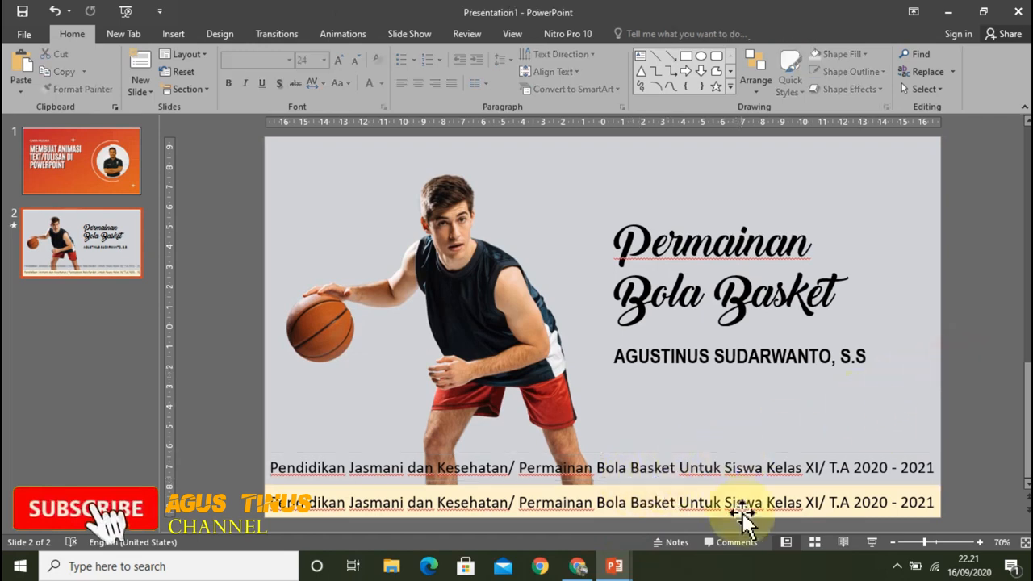
Apply the Fly In entrance animation to the upper text line with the direction From Right
click(699, 466)
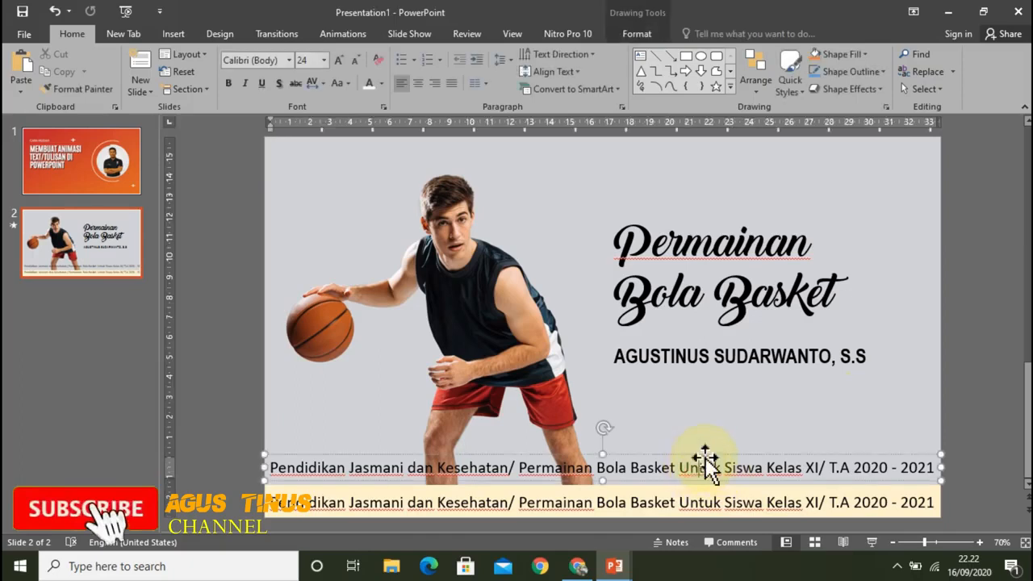
click(705, 457)
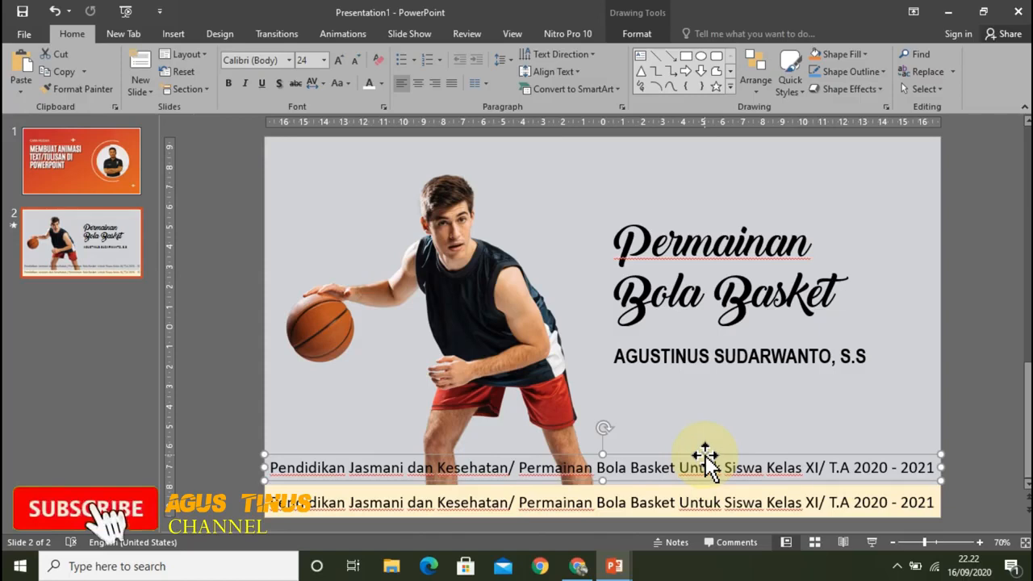
click(347, 34)
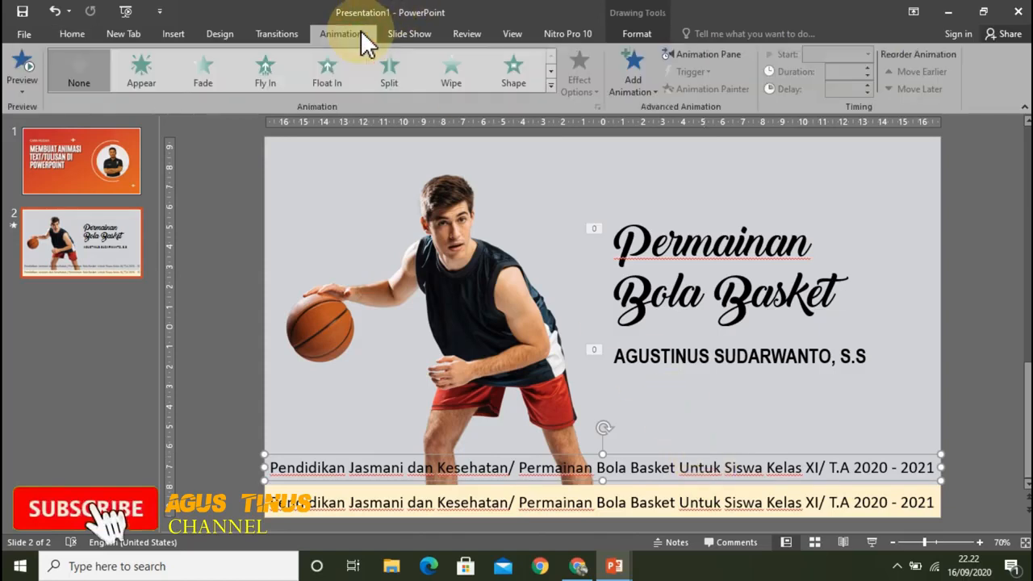
click(550, 71)
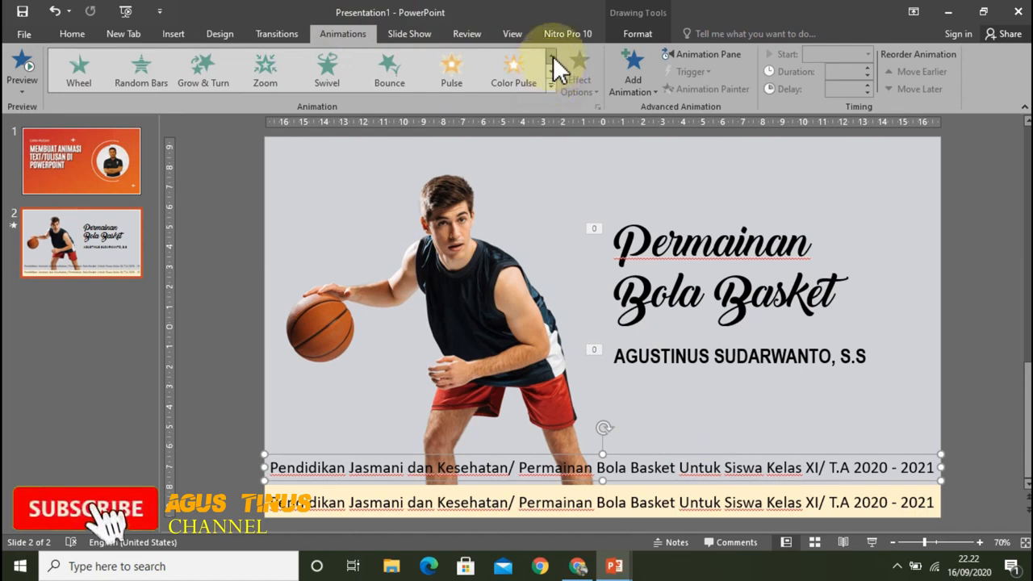
click(552, 55)
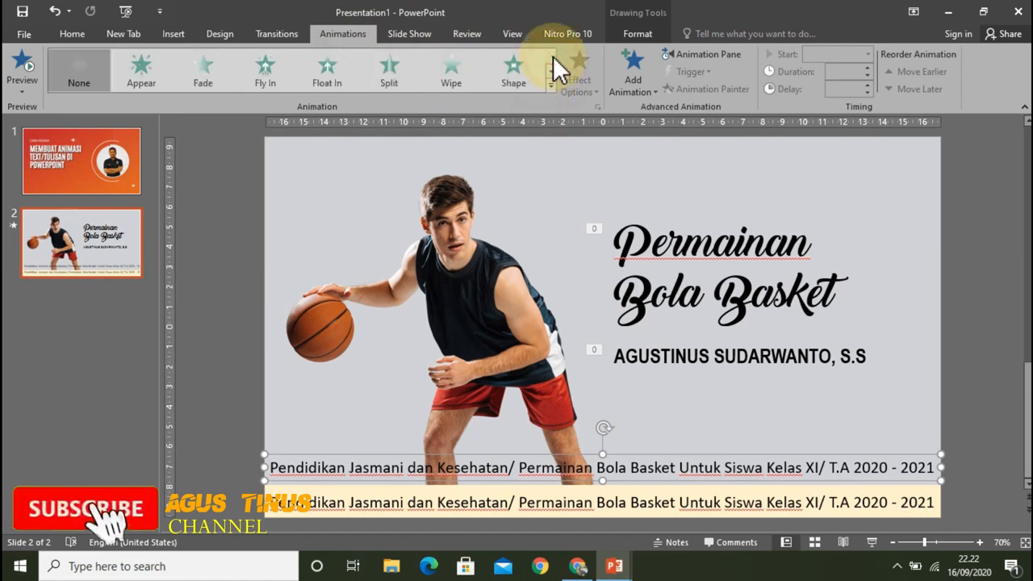
click(267, 76)
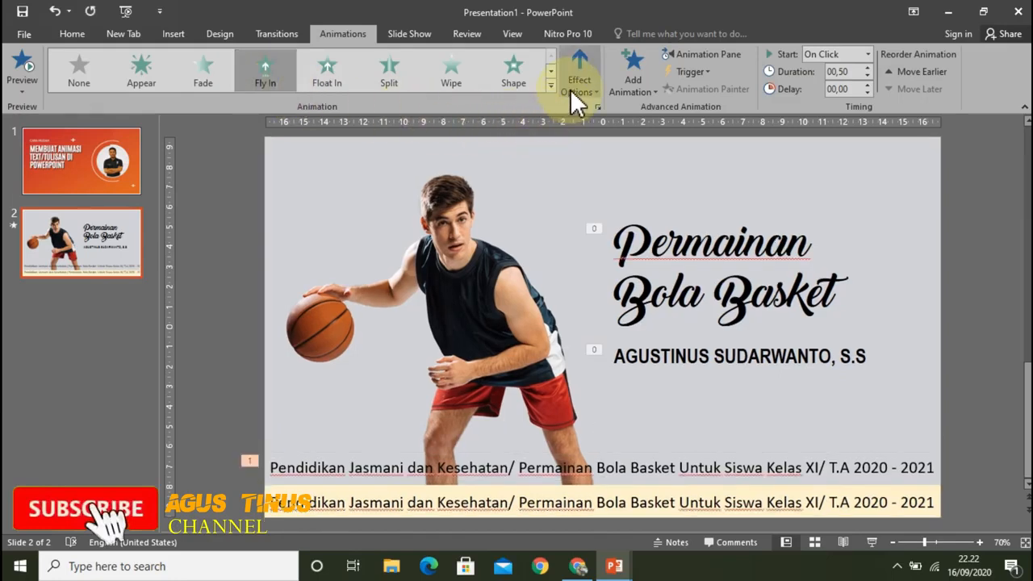
click(596, 88)
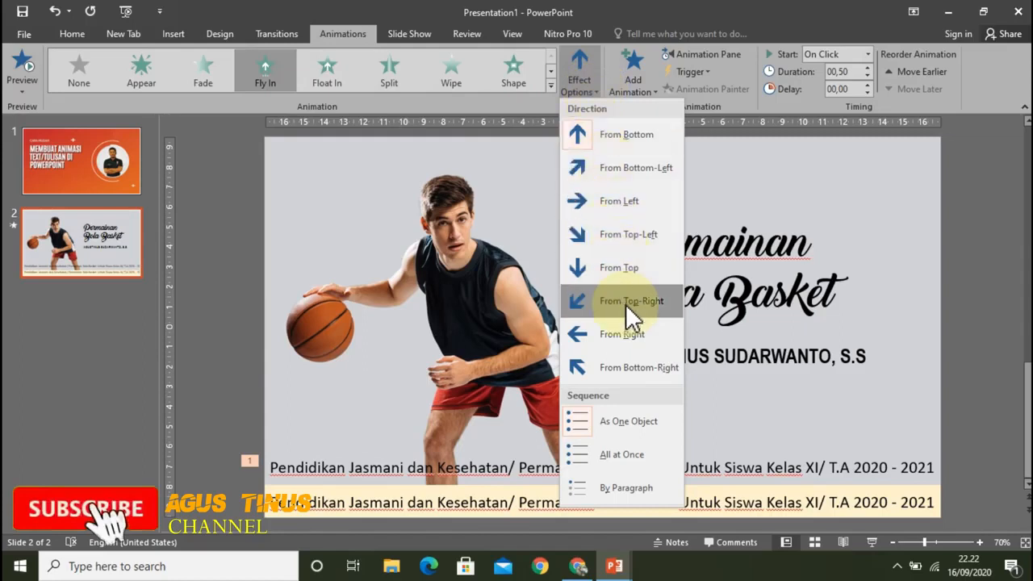
click(628, 334)
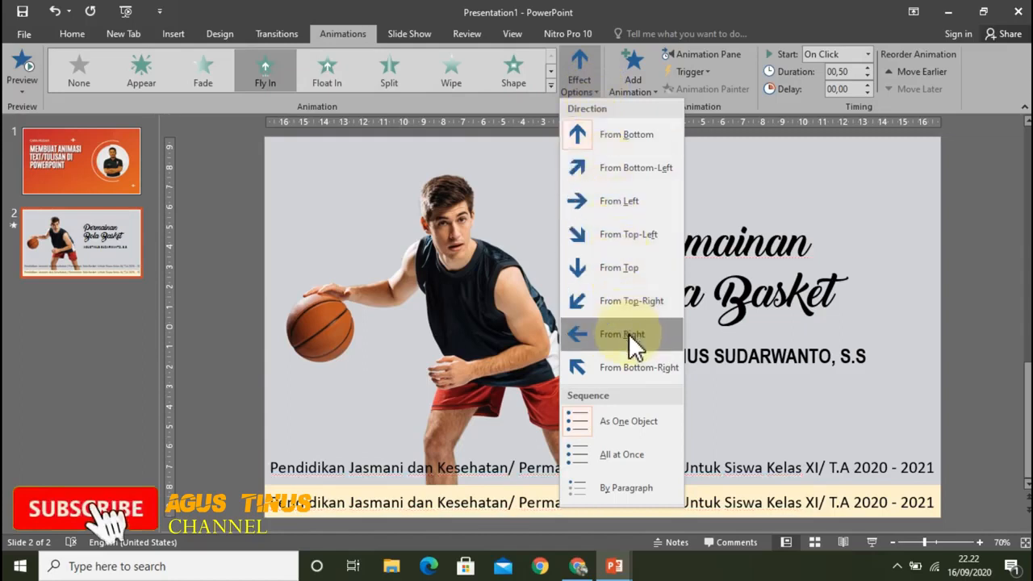
click(629, 333)
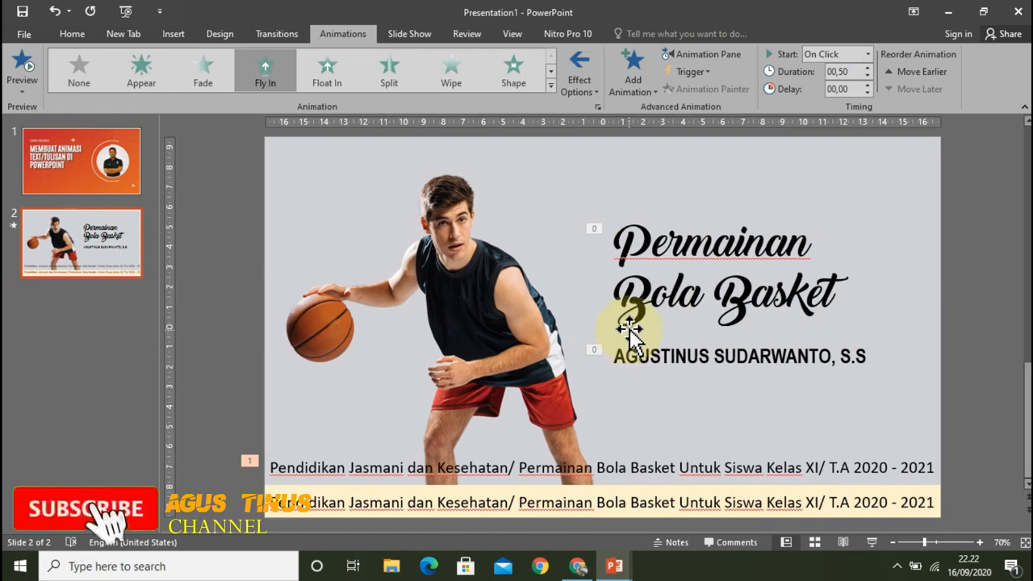
Show the Animation Pane and set the upper text line's Fly In effect to start With Previous
click(725, 53)
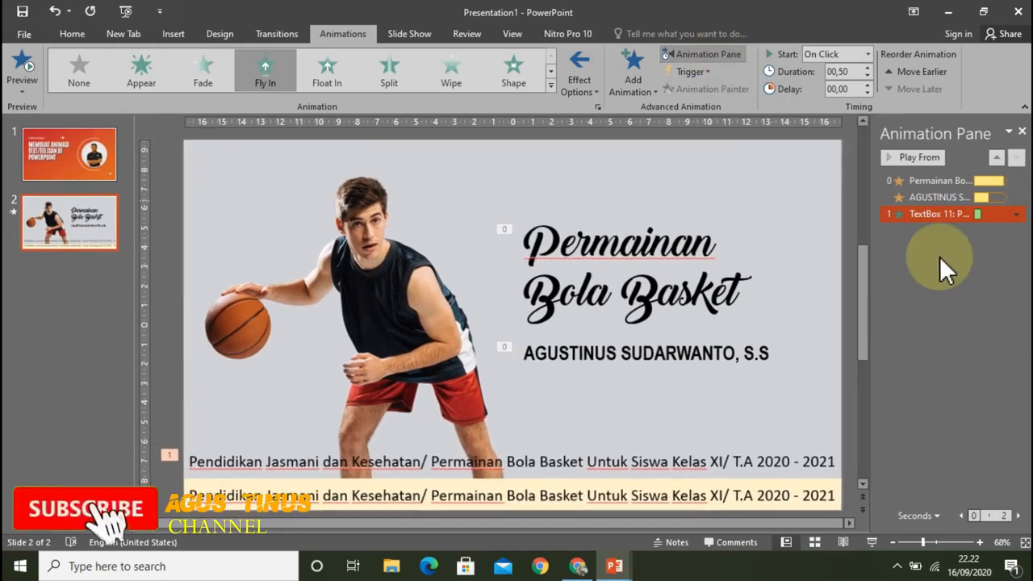
click(1016, 214)
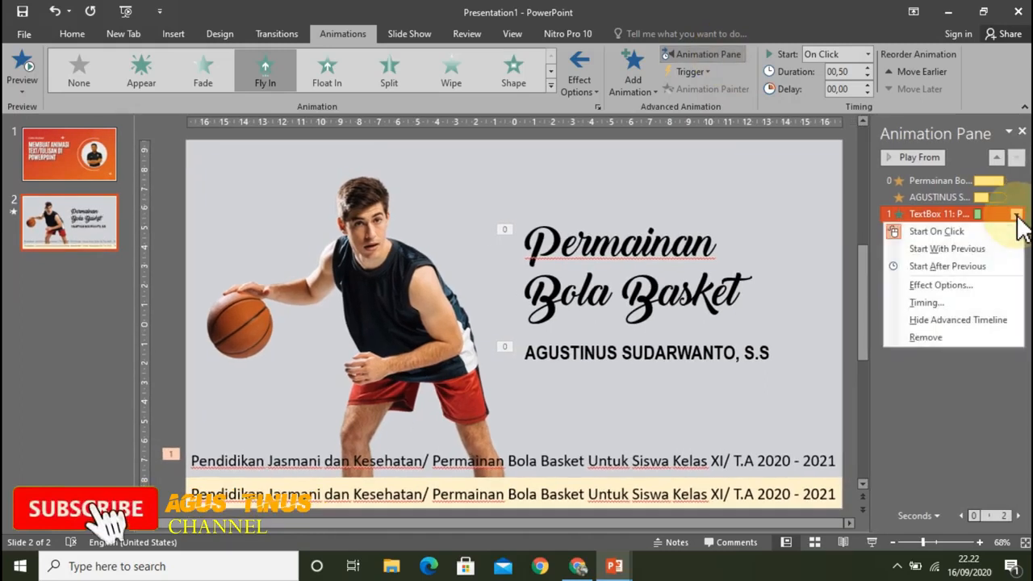
click(1004, 250)
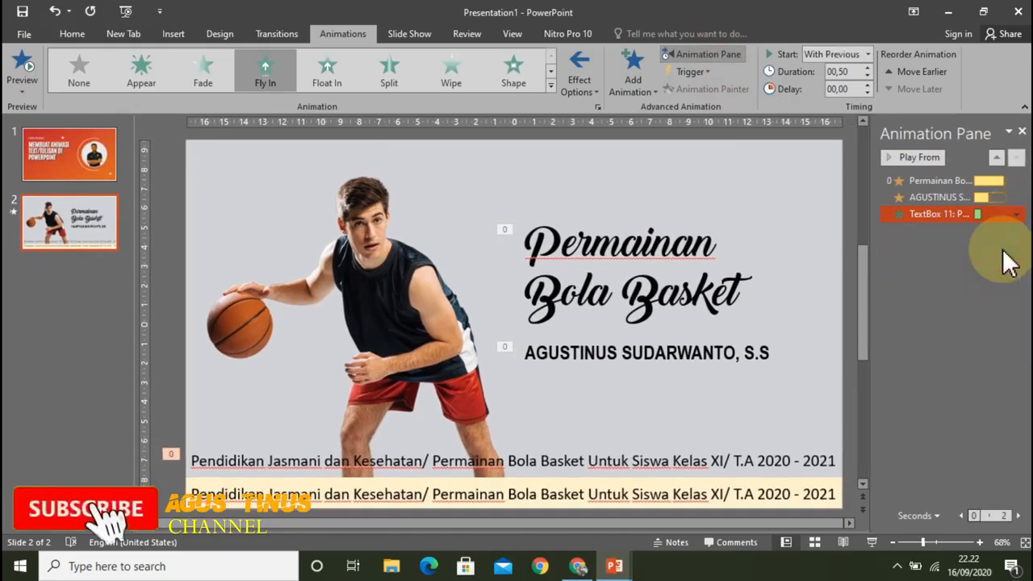
click(1016, 213)
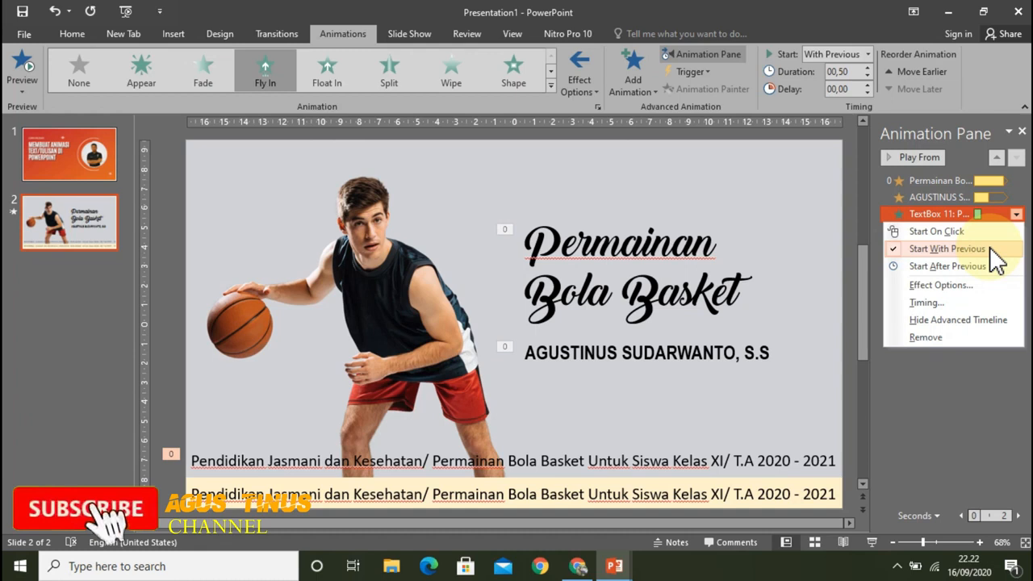
click(1016, 216)
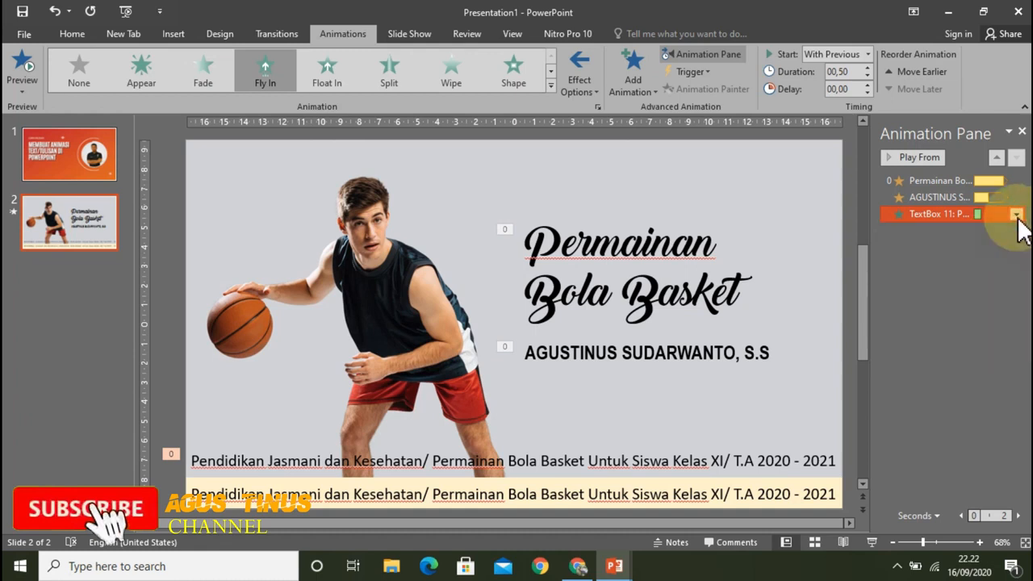
Set the upper text line's Fly In effect to a 15-second duration, repeating Until End of Slide
click(1017, 217)
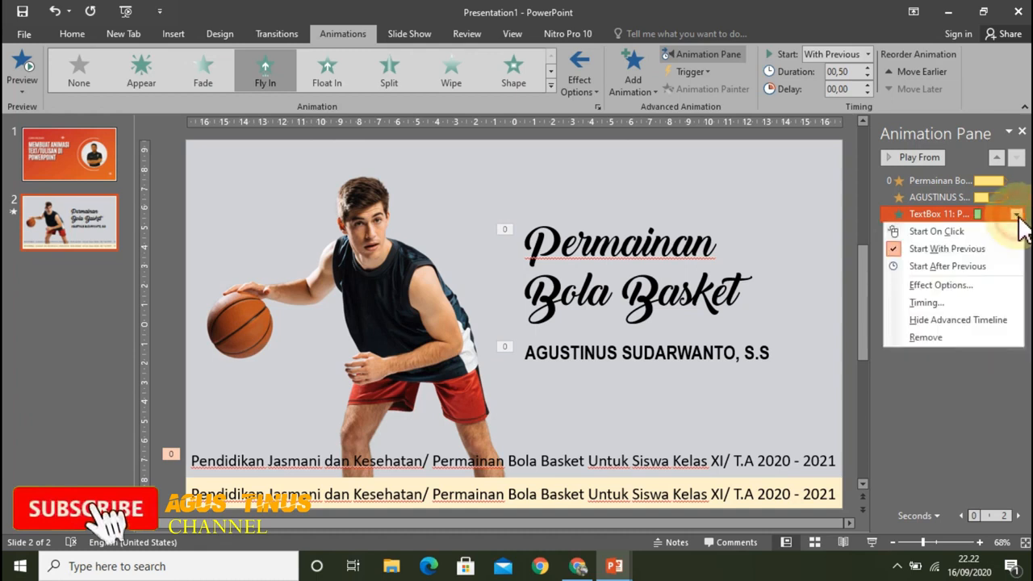
click(986, 279)
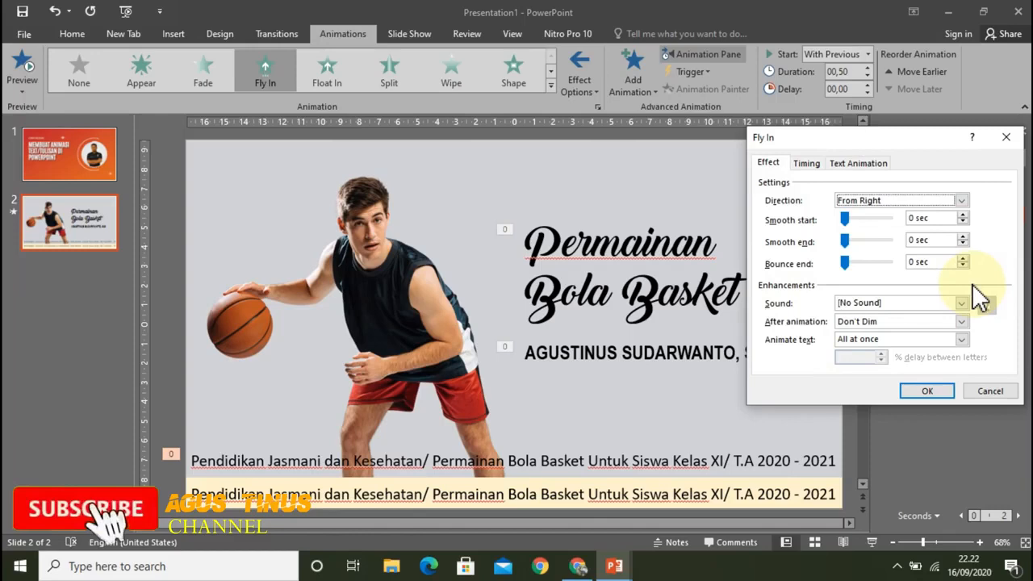
click(806, 164)
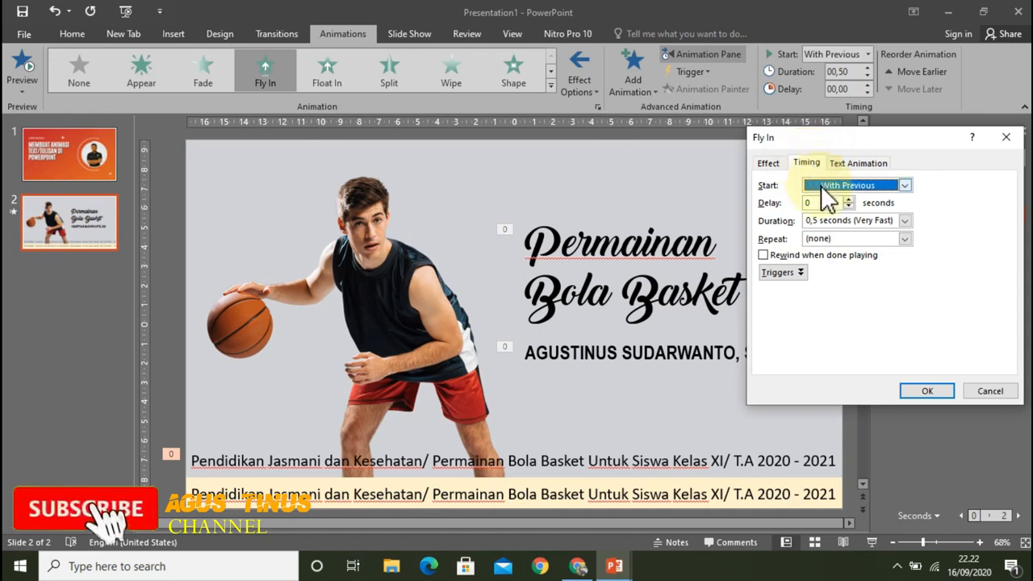
click(898, 220)
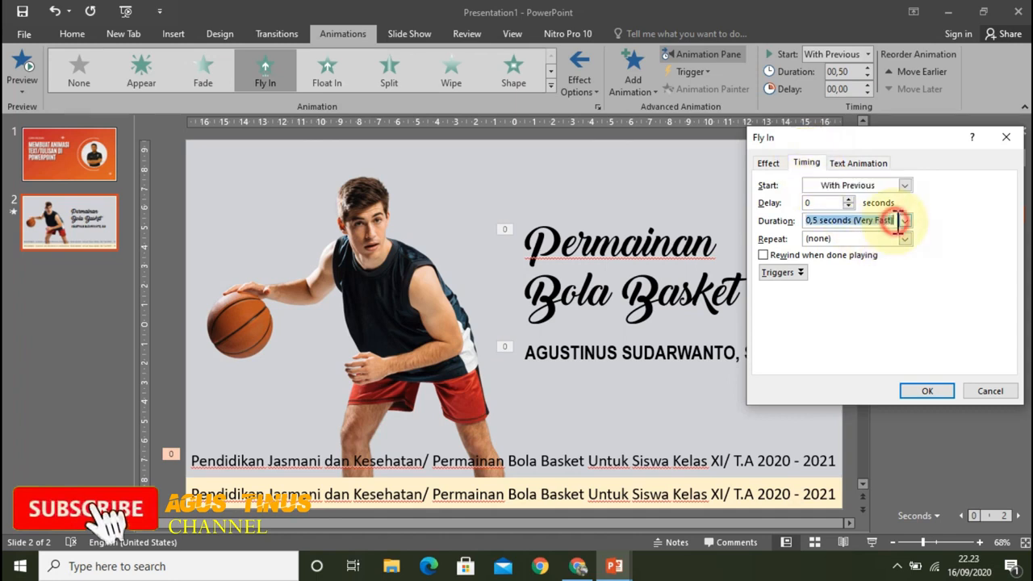
click(899, 219)
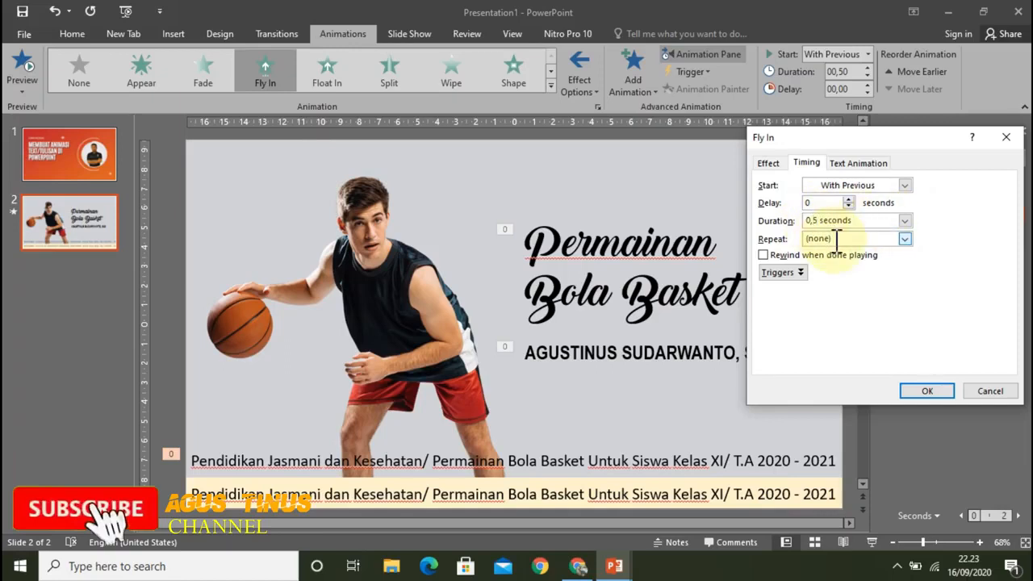
key(BackSpace)
key(BackSpace)
text(1)
click(860, 226)
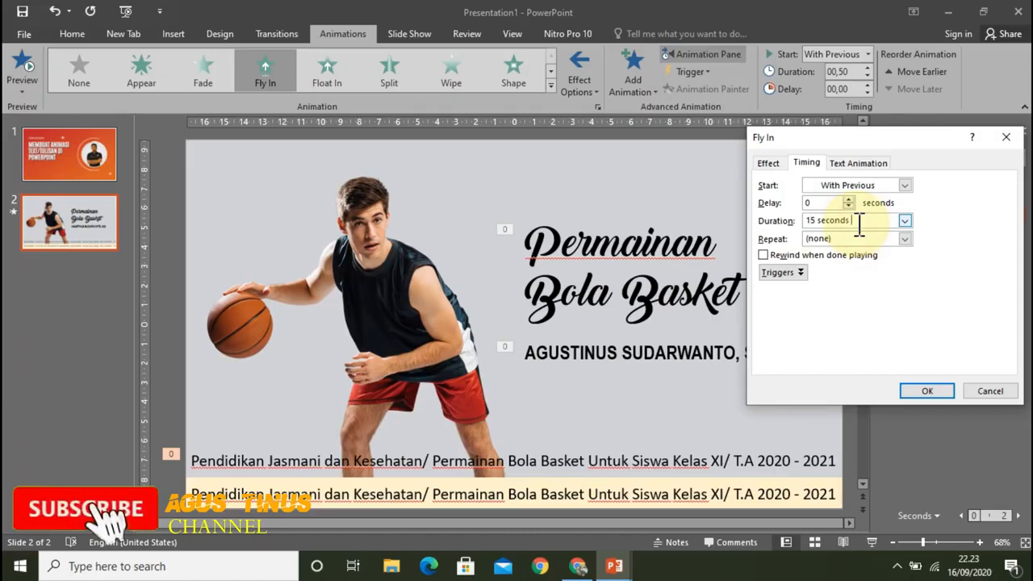
click(904, 238)
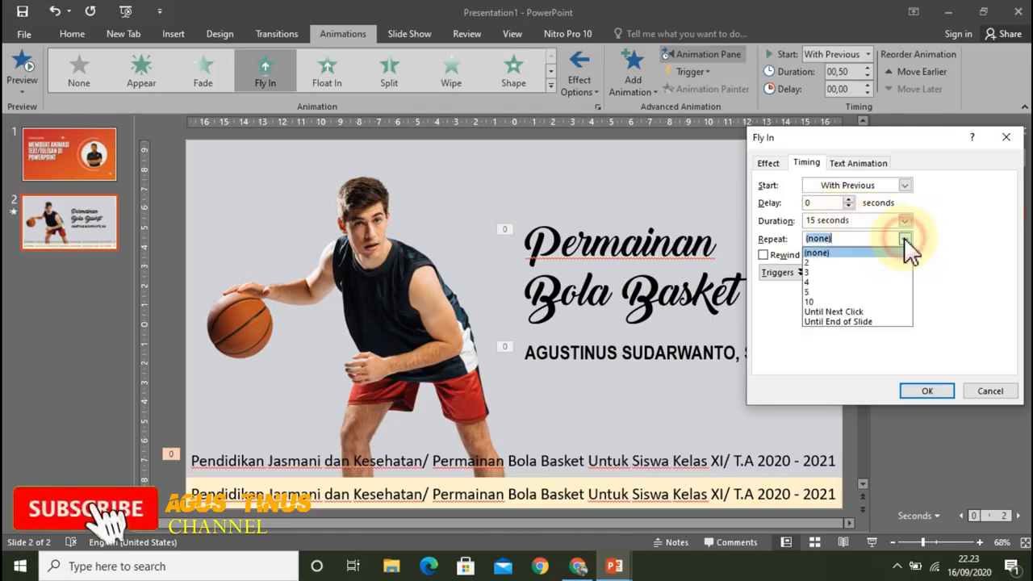
click(894, 321)
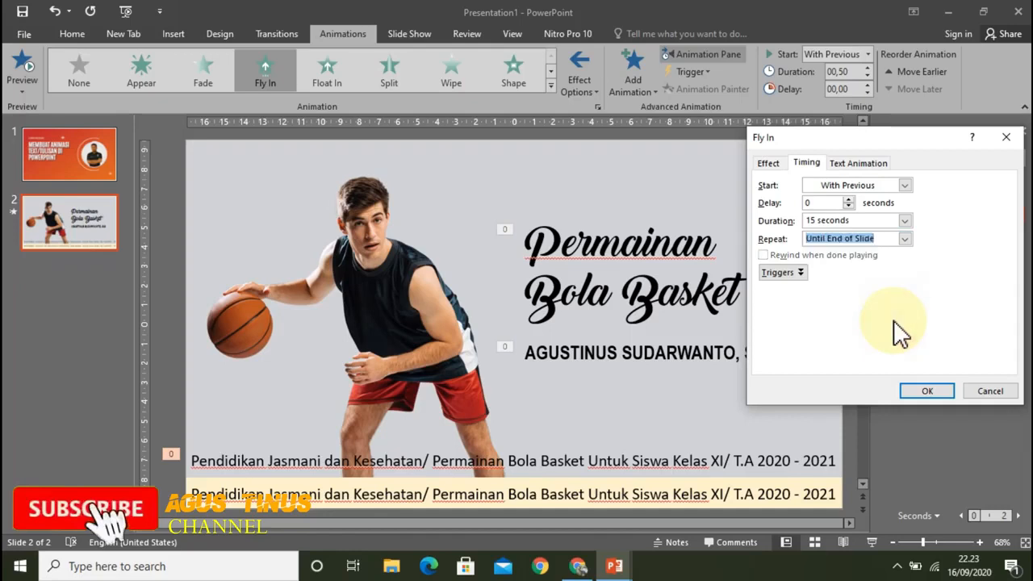
click(906, 390)
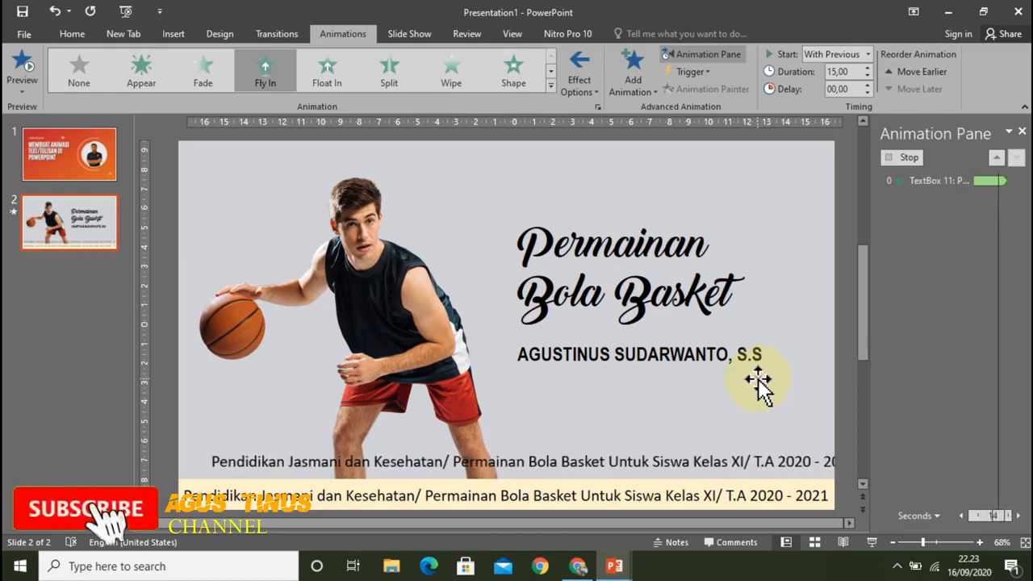
Apply the Fly Out exit animation to the gold strip's lower text line with the direction To Left
click(722, 494)
click(721, 483)
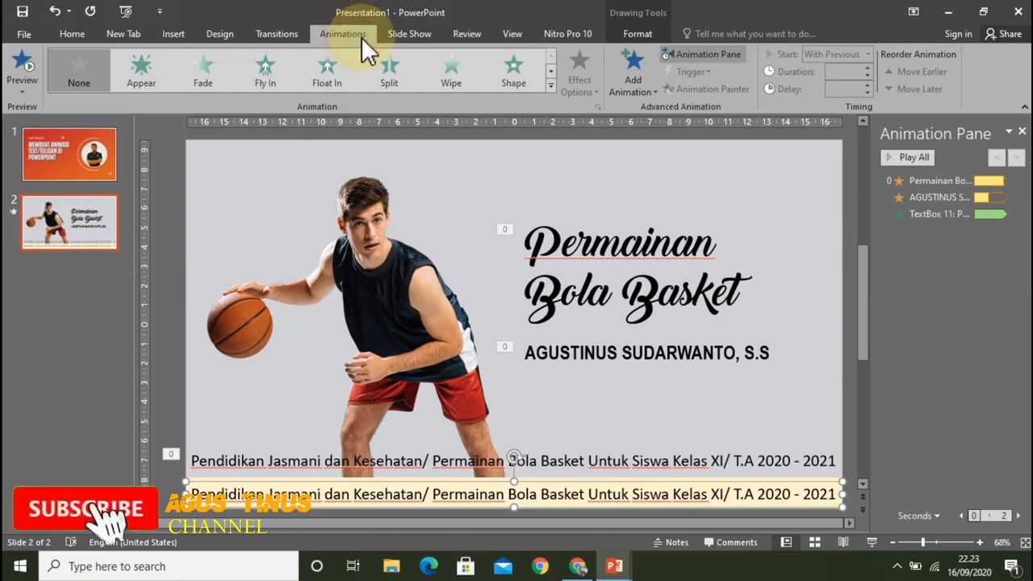
click(551, 71)
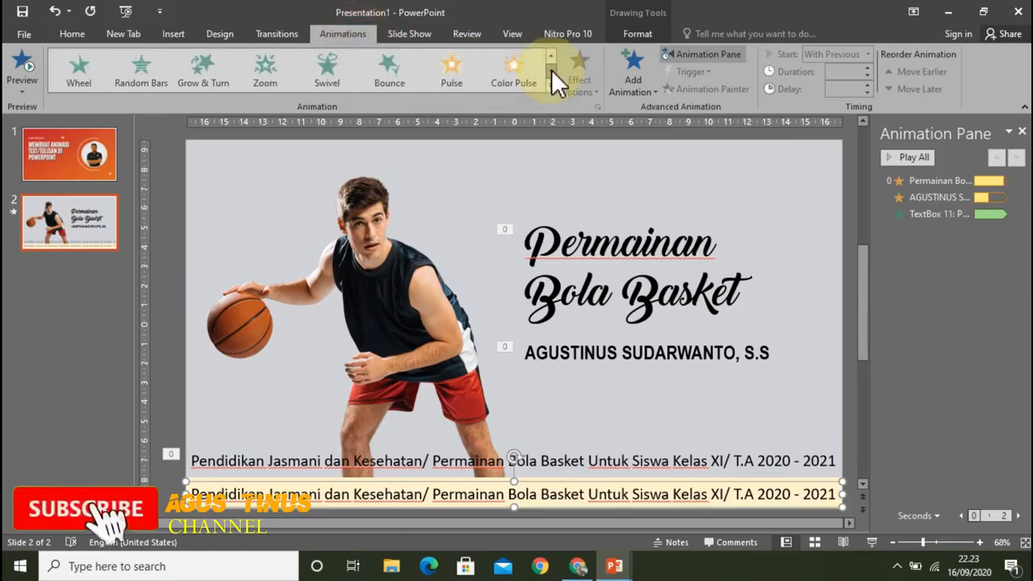
click(551, 69)
click(551, 70)
click(551, 70)
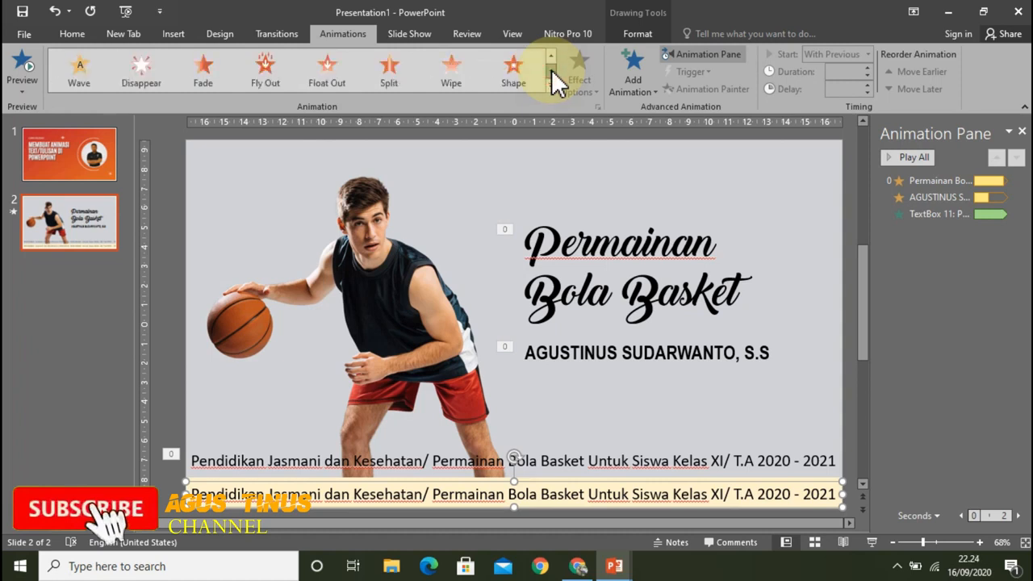
click(270, 65)
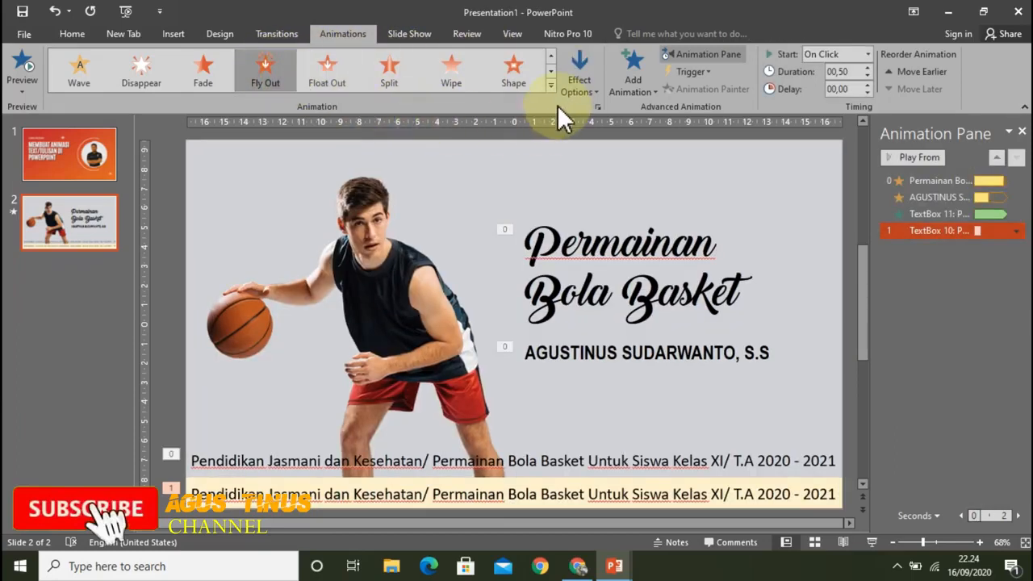
click(594, 91)
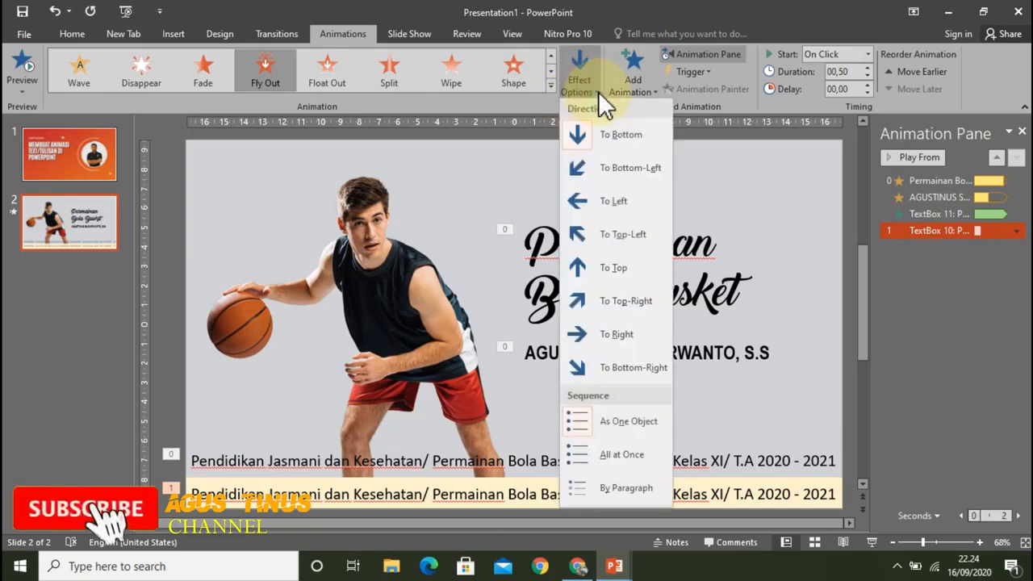
click(634, 204)
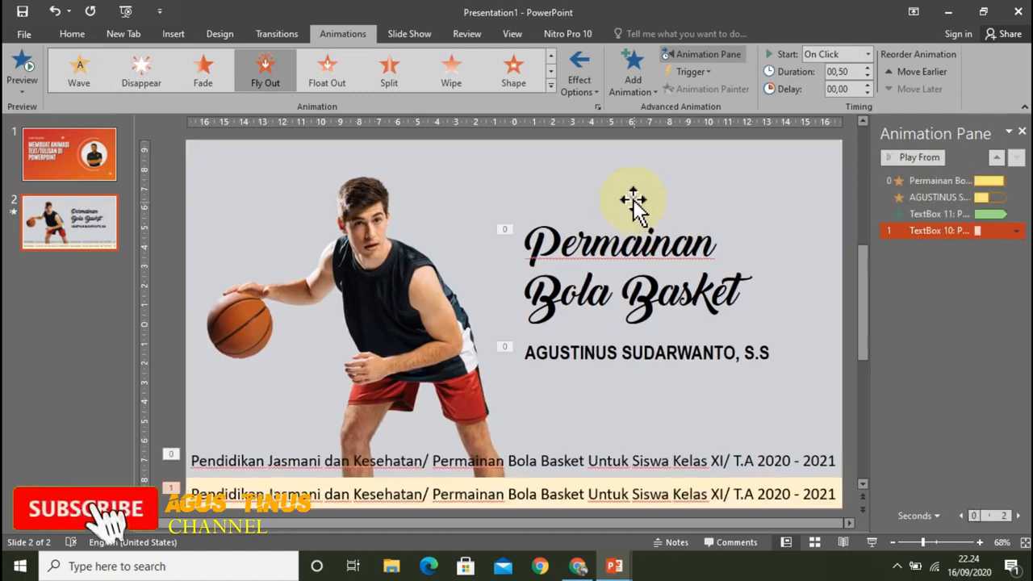
Set the lower text line's Fly Out effect to start With Previous
click(723, 58)
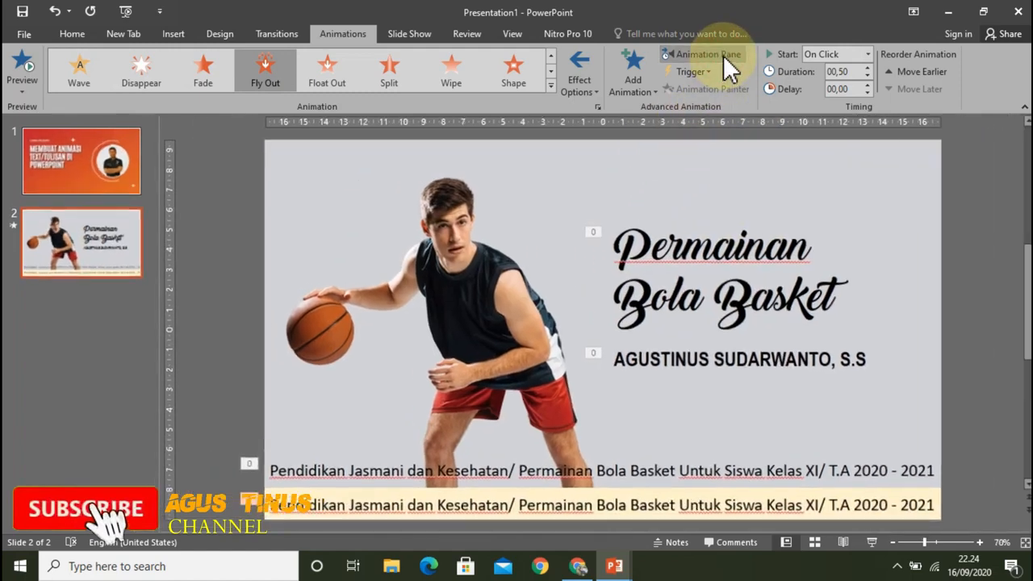
click(723, 55)
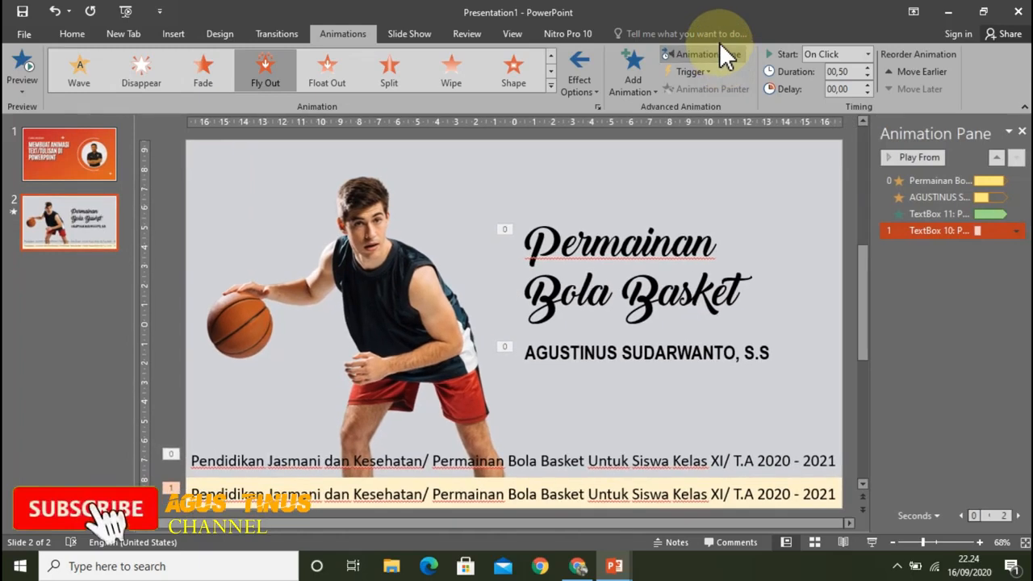
click(1017, 230)
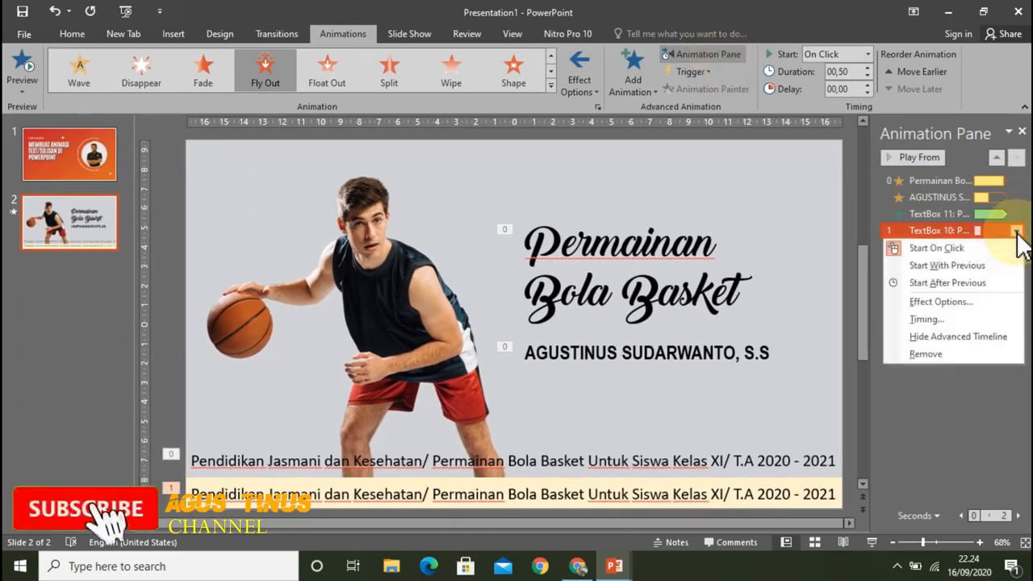
click(1006, 264)
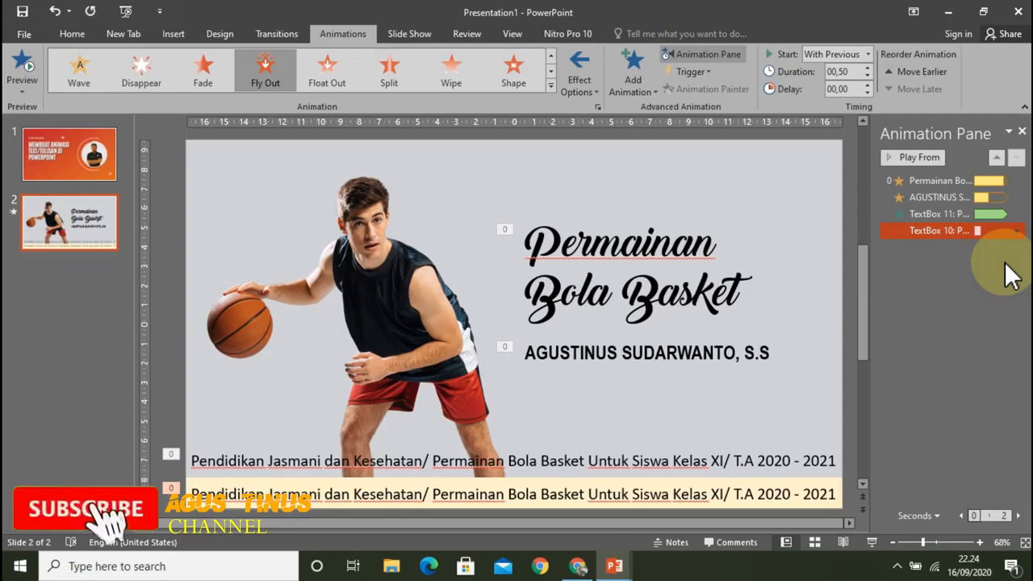
Set the lower text line's Fly Out effect to a 15-second duration, repeating Until End of Slide
click(1017, 231)
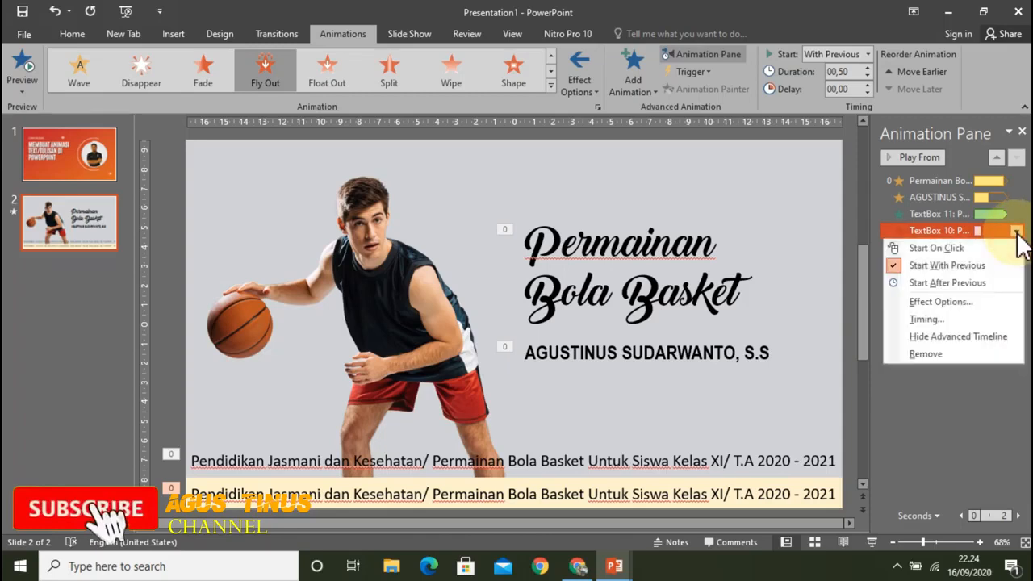
click(987, 302)
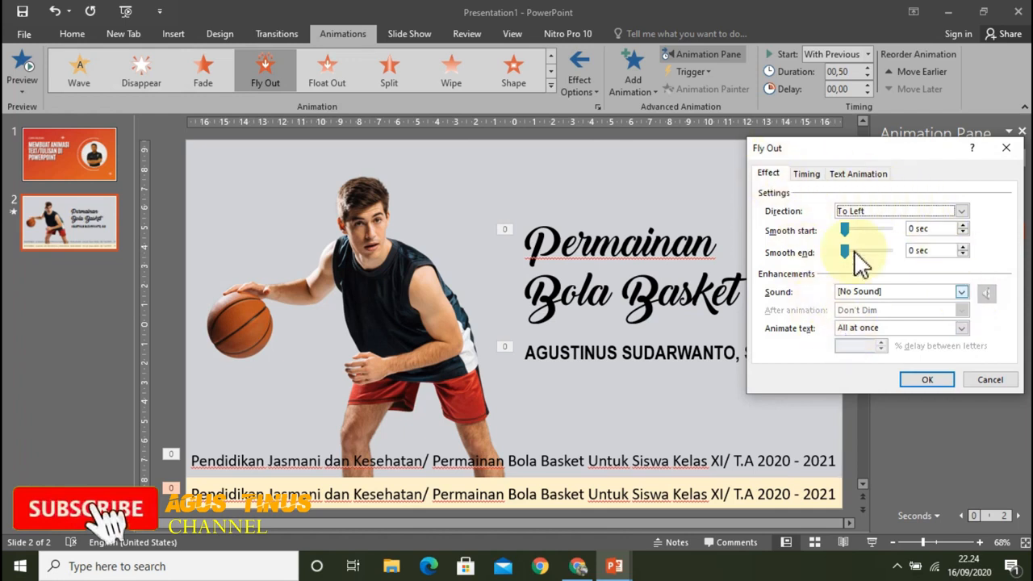
click(807, 174)
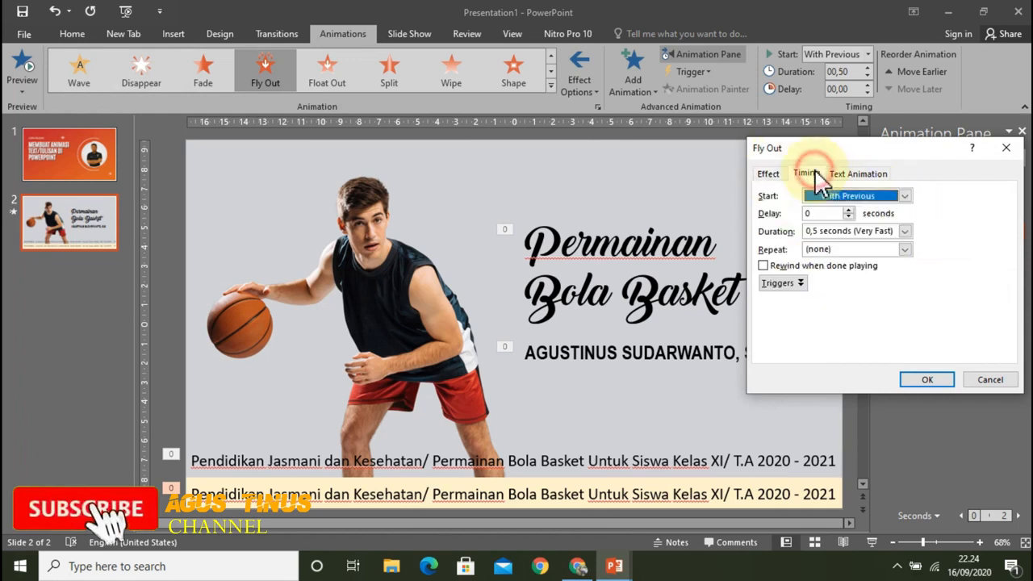
click(896, 230)
click(896, 230)
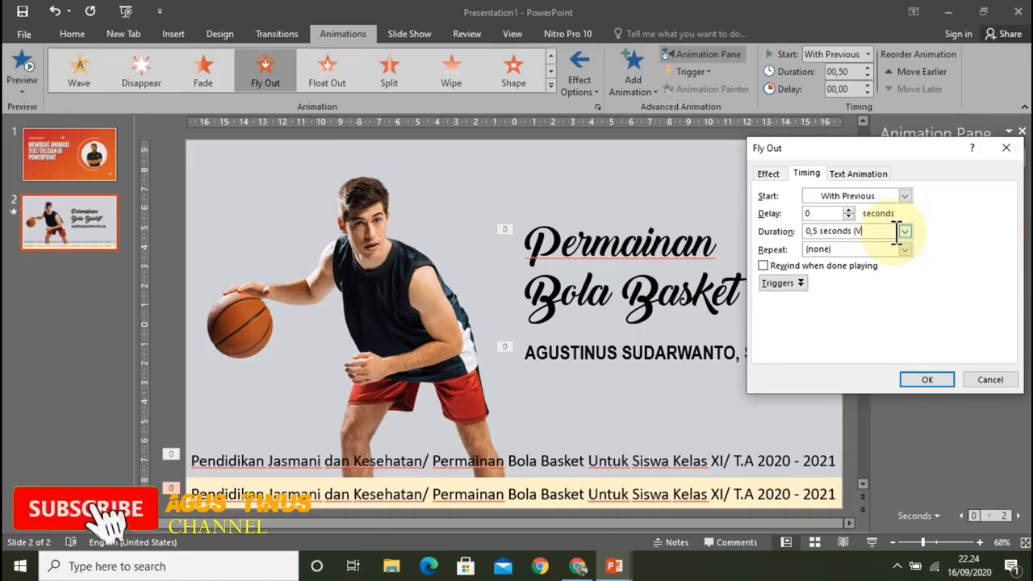
click(813, 231)
key(BackSpace)
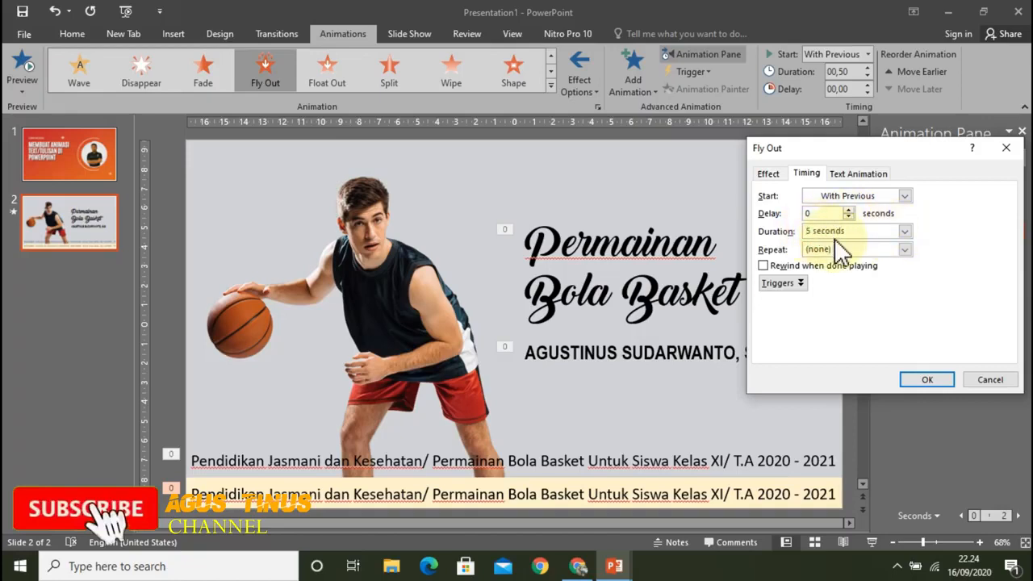
text(1)
click(904, 251)
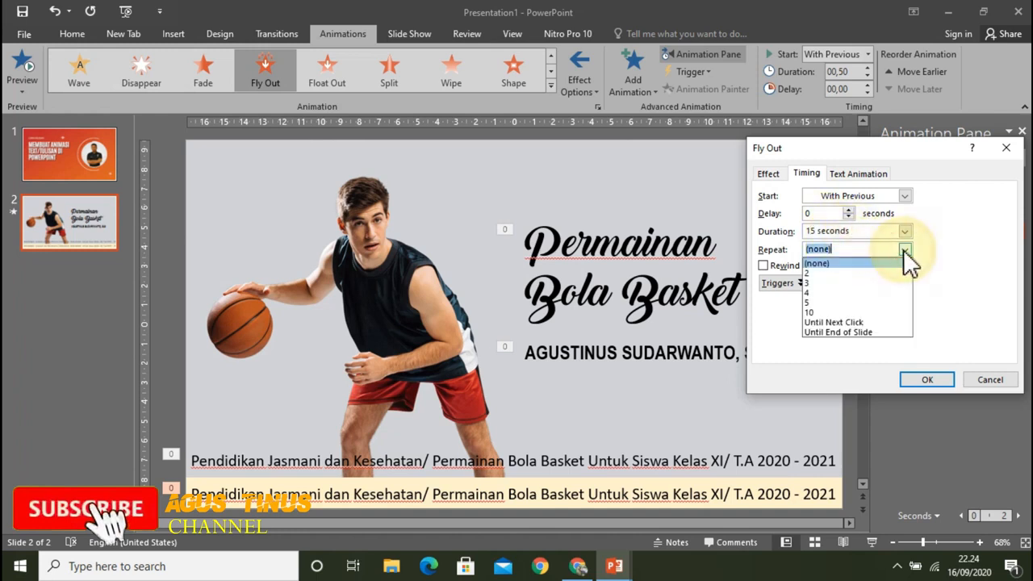
click(891, 331)
click(920, 380)
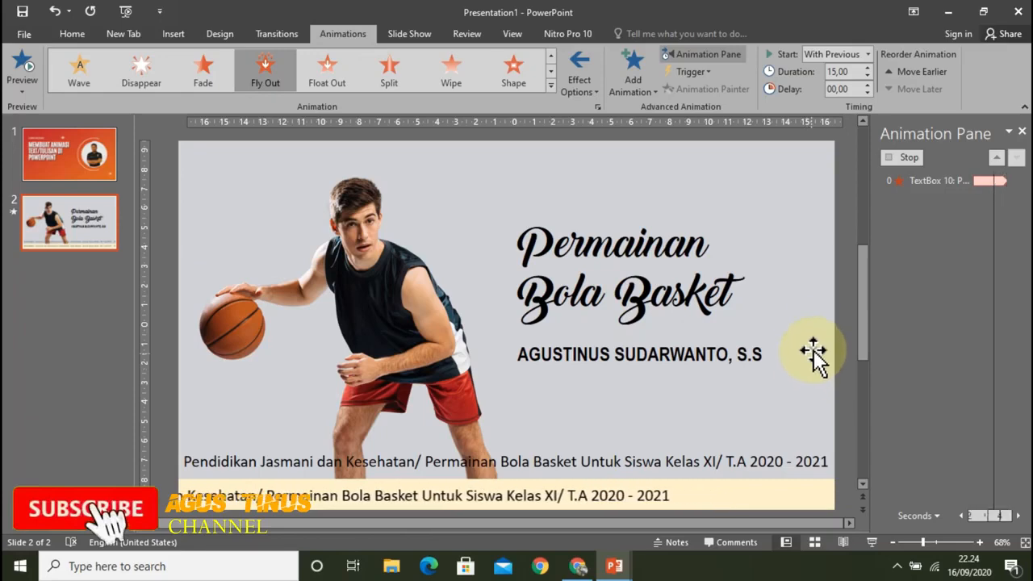
Move the upper text line down so it exactly covers the gold strip's text line, and close the Animation Pane
click(744, 457)
click(670, 460)
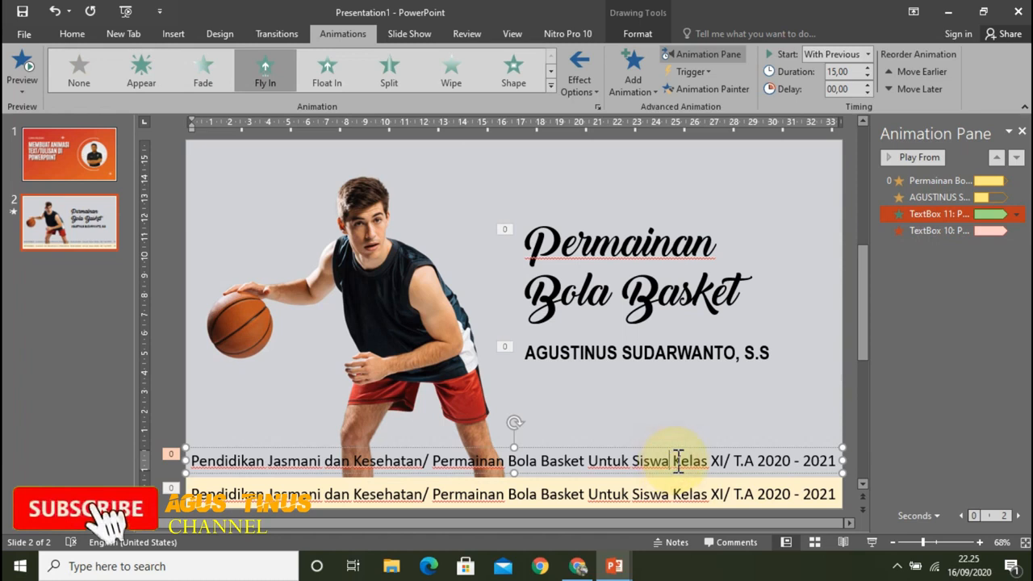
click(682, 447)
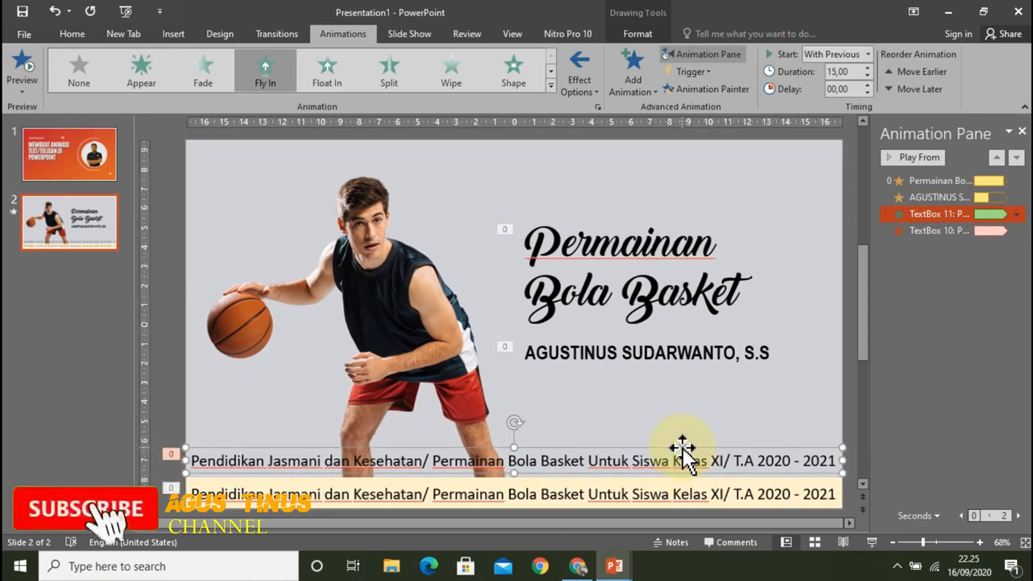
drag(682, 448, 672, 481)
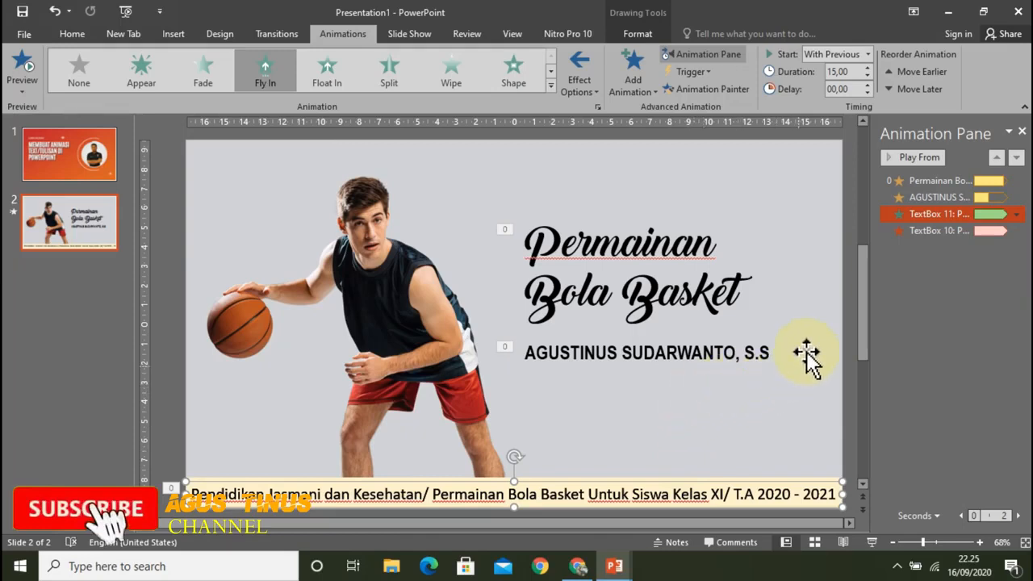
click(796, 428)
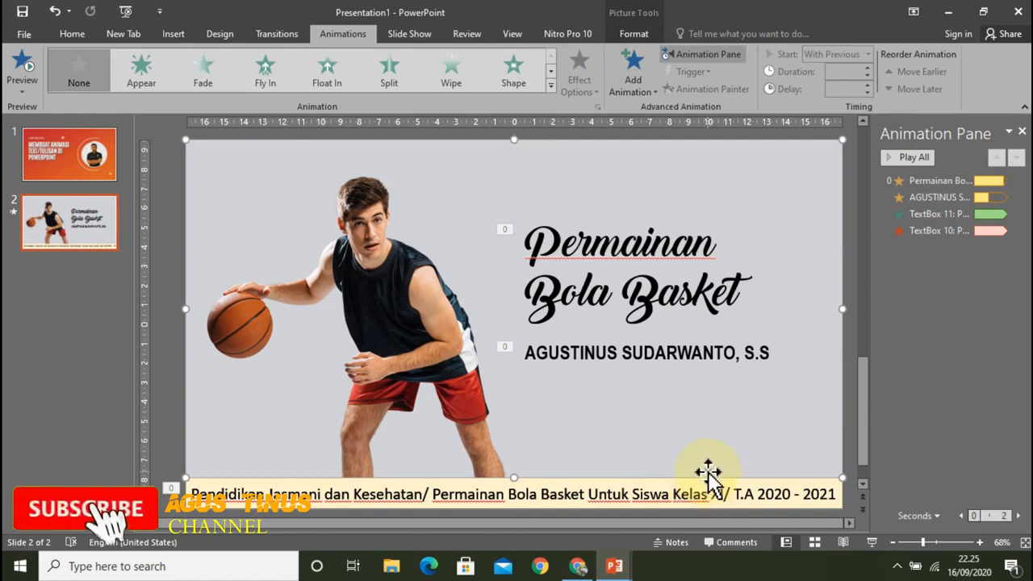
click(1022, 130)
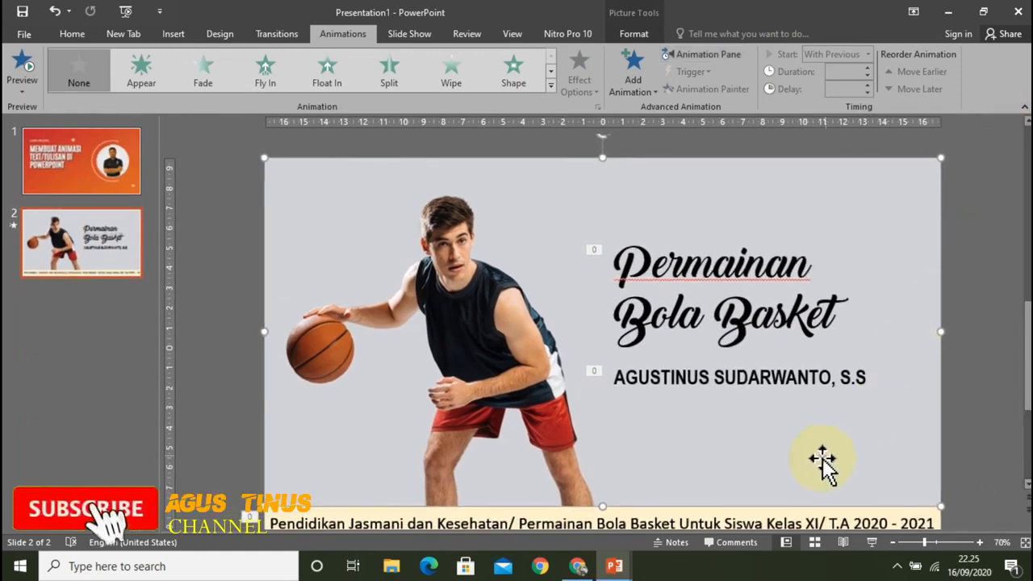
drag(1027, 390, 1025, 456)
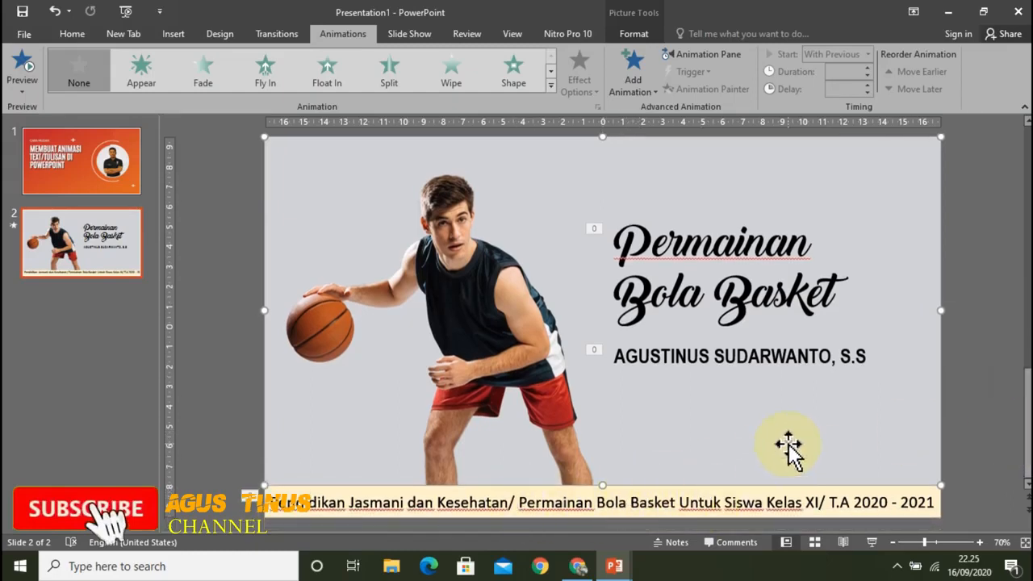
Undo and redo the text line's move onto the strip, and play the slide show from the current slide
click(58, 12)
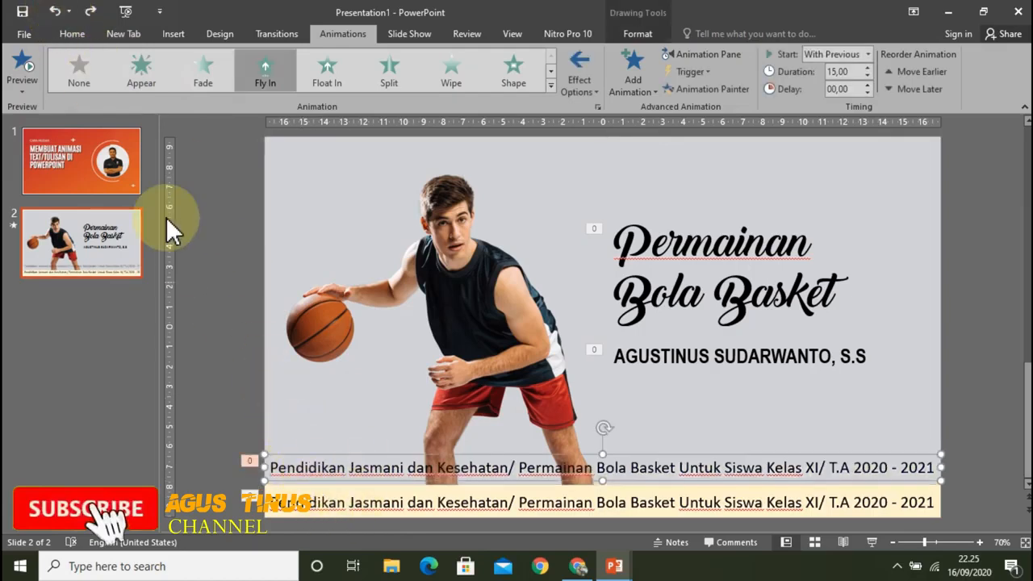
click(91, 12)
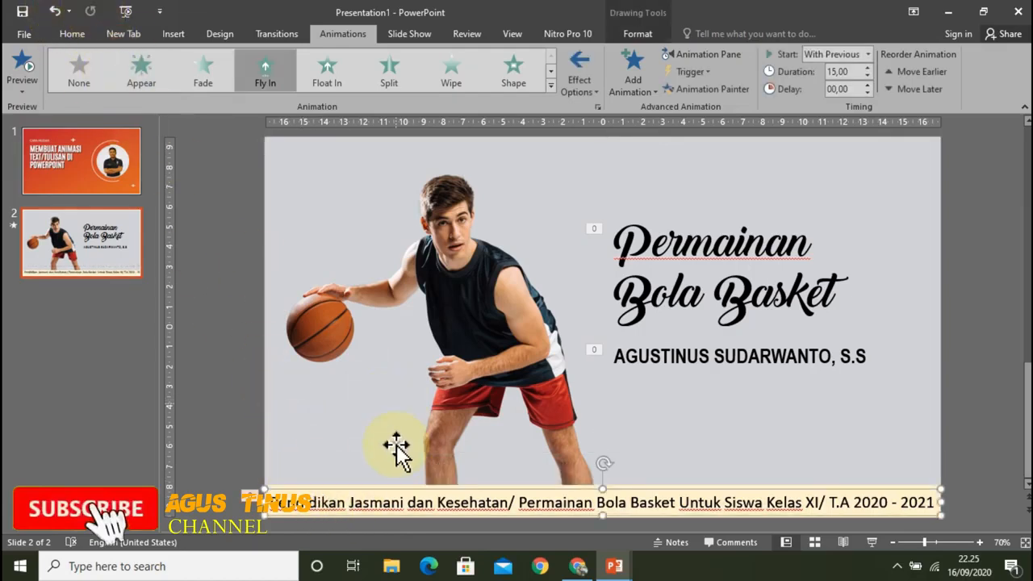
click(976, 401)
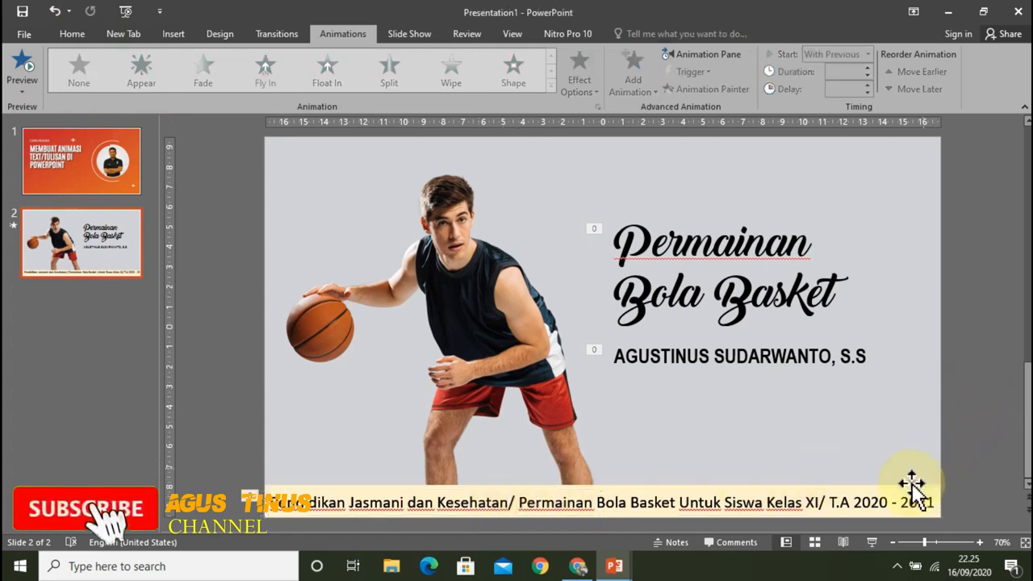
click(872, 542)
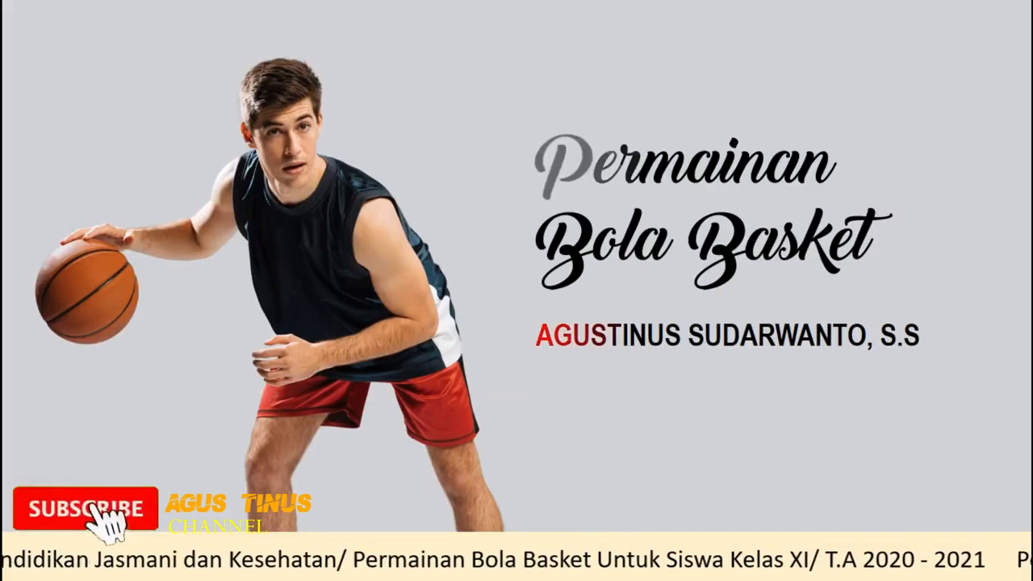